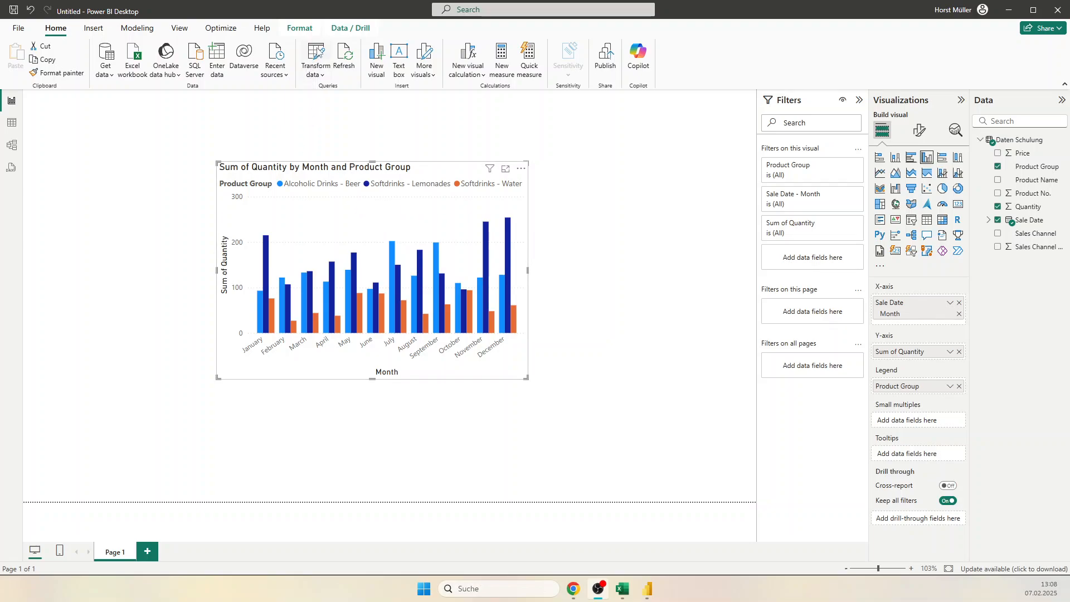
# Step: Open the Power Query Editor to transform the data, switch to the report window and return to the editor
pyautogui.click(314, 54)
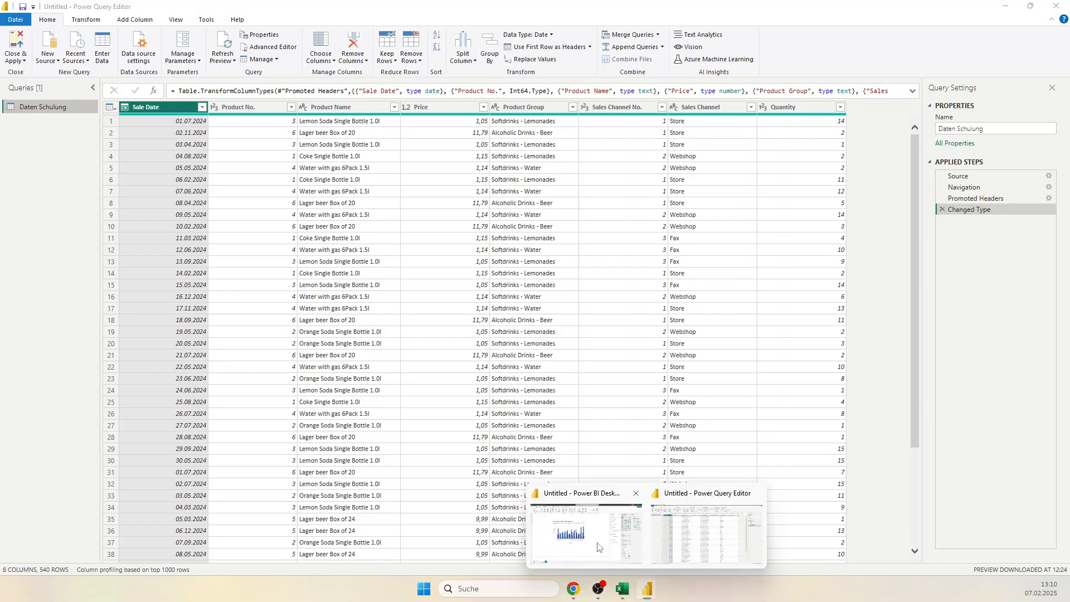
pyautogui.click(549, 506)
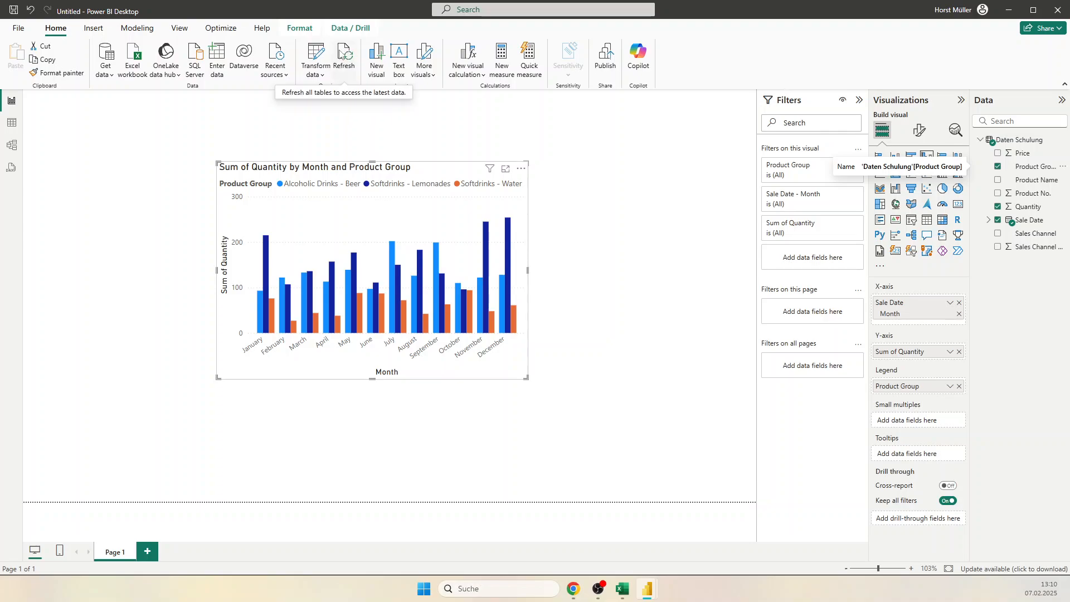
pyautogui.moveTo(646, 588)
pyautogui.click(708, 524)
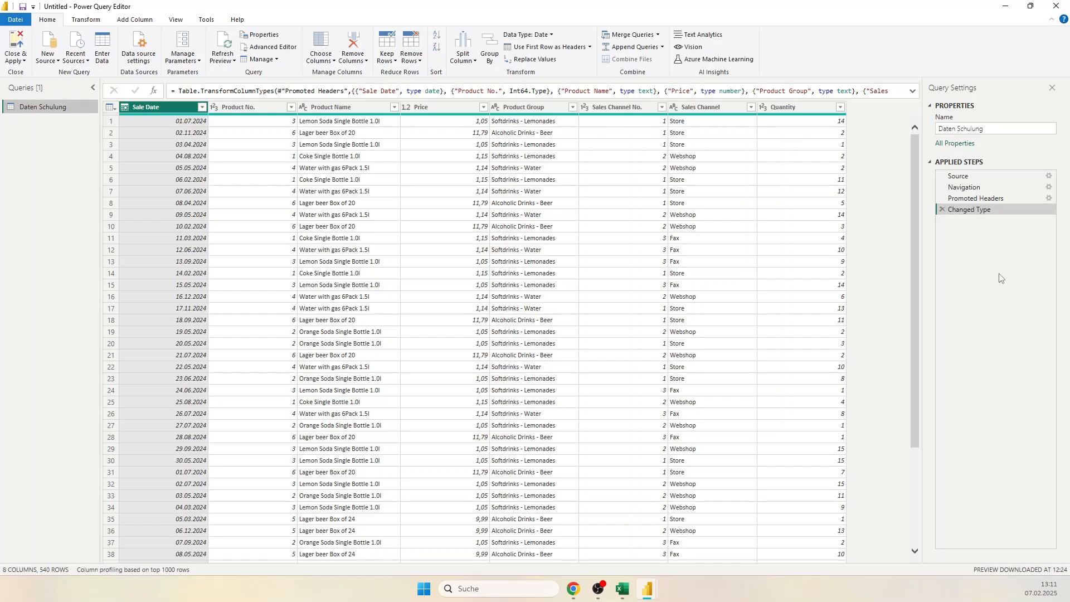
# Step: Examine the Source step's formula, highlighting the Excel.Workbook function, the file name PBI training data.xlsx and its folder path
pyautogui.click(959, 177)
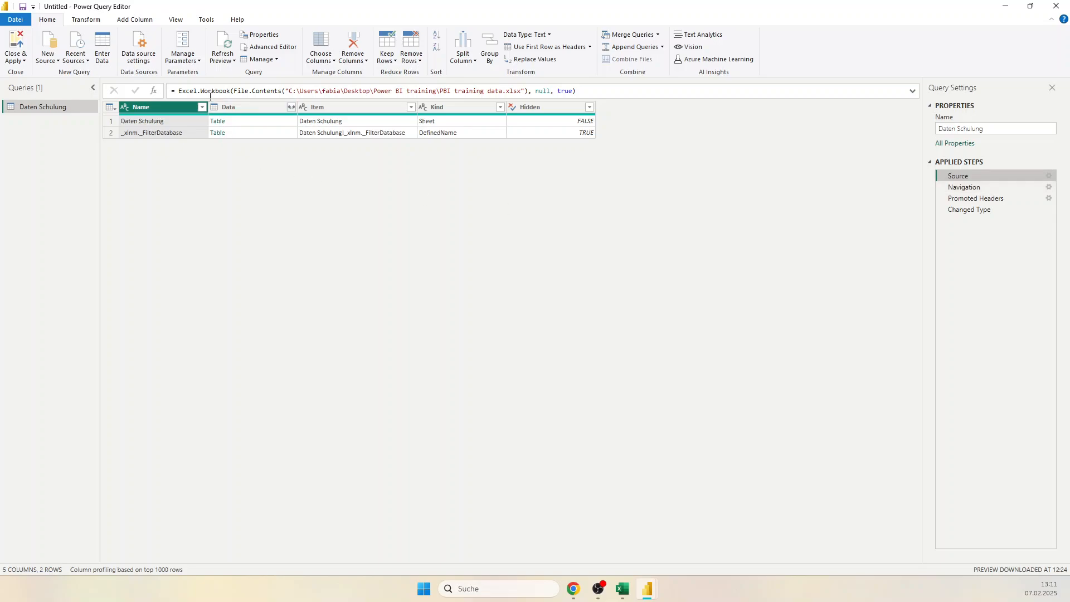
pyautogui.click(179, 92)
pyautogui.moveTo(179, 92); pyautogui.dragTo(230, 92)
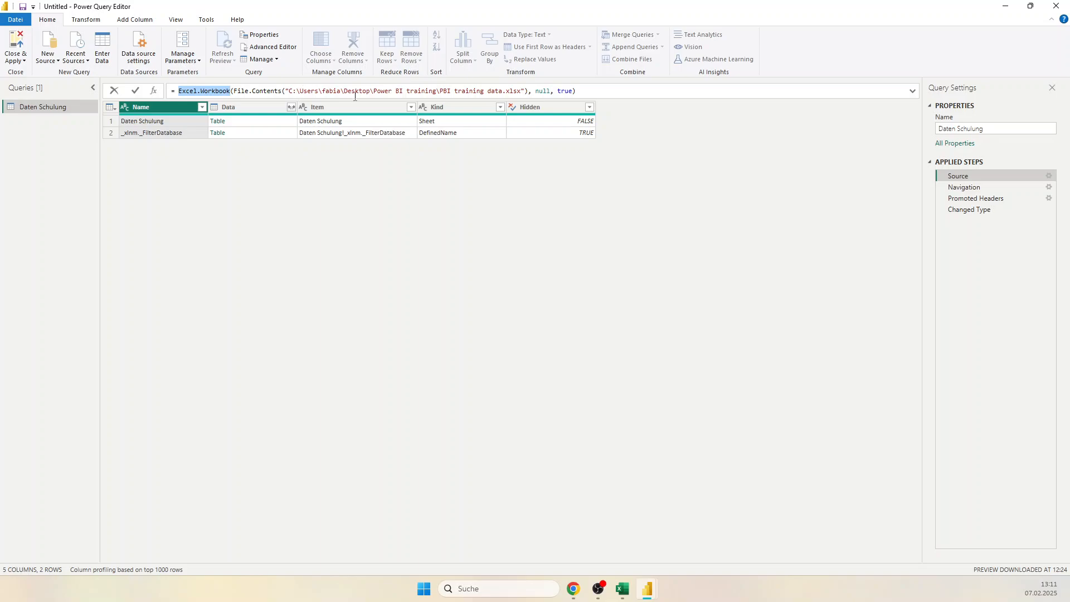
pyautogui.moveTo(441, 92); pyautogui.dragTo(517, 91)
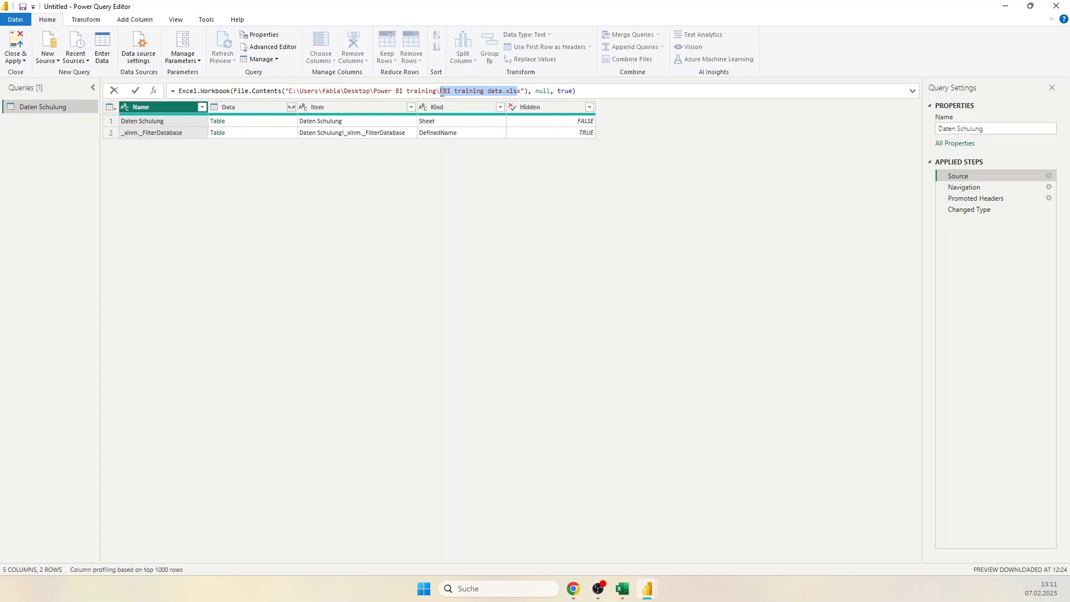
pyautogui.moveTo(441, 91); pyautogui.dragTo(289, 91)
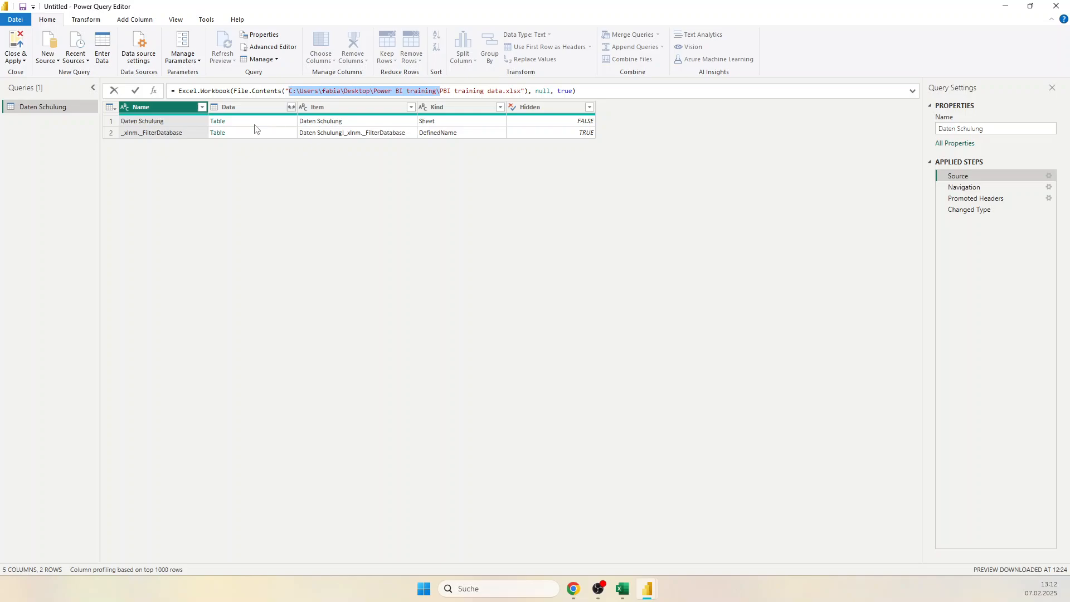
# Step: Inspect the Daten Schulung row of the Source step's table, checking its Item and Kind values
pyautogui.click(170, 126)
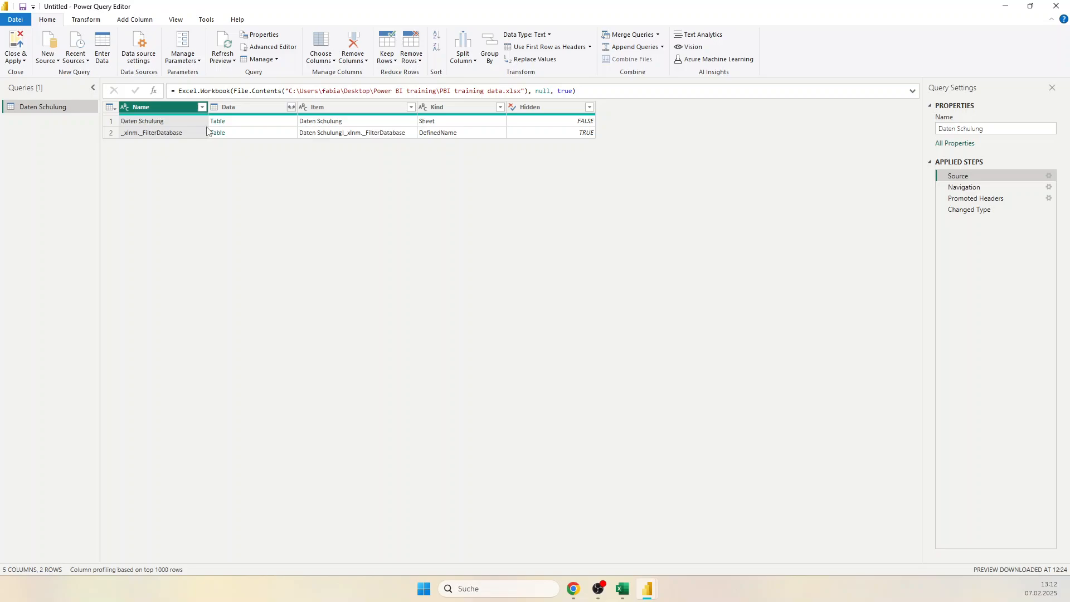
pyautogui.click(443, 126)
pyautogui.click(338, 125)
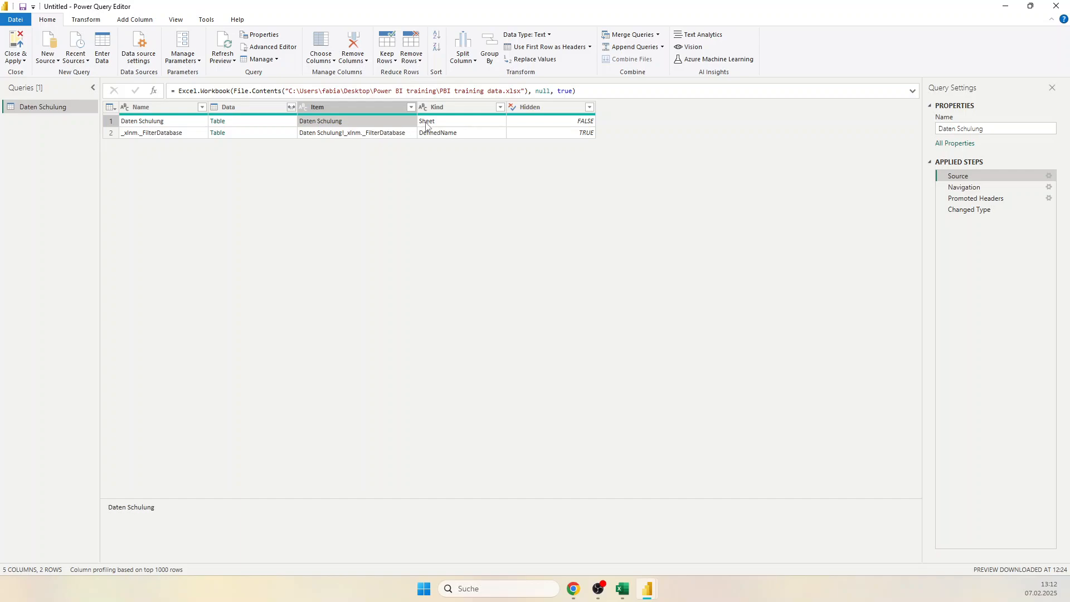
pyautogui.click(492, 125)
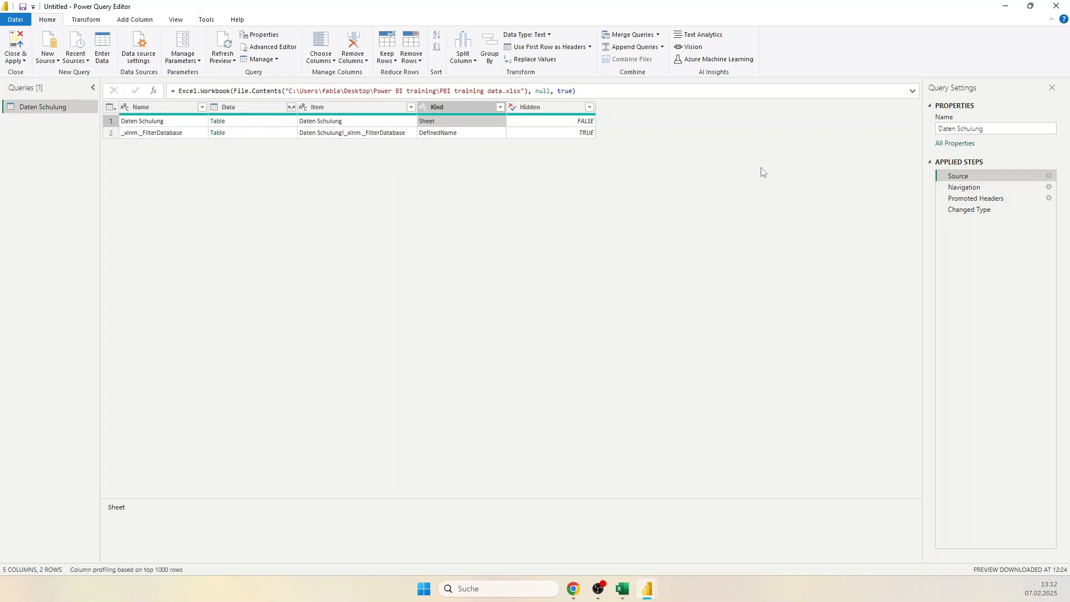
# Step: Compare the table's header row between the Navigation and Promoted Headers steps
pyautogui.click(960, 187)
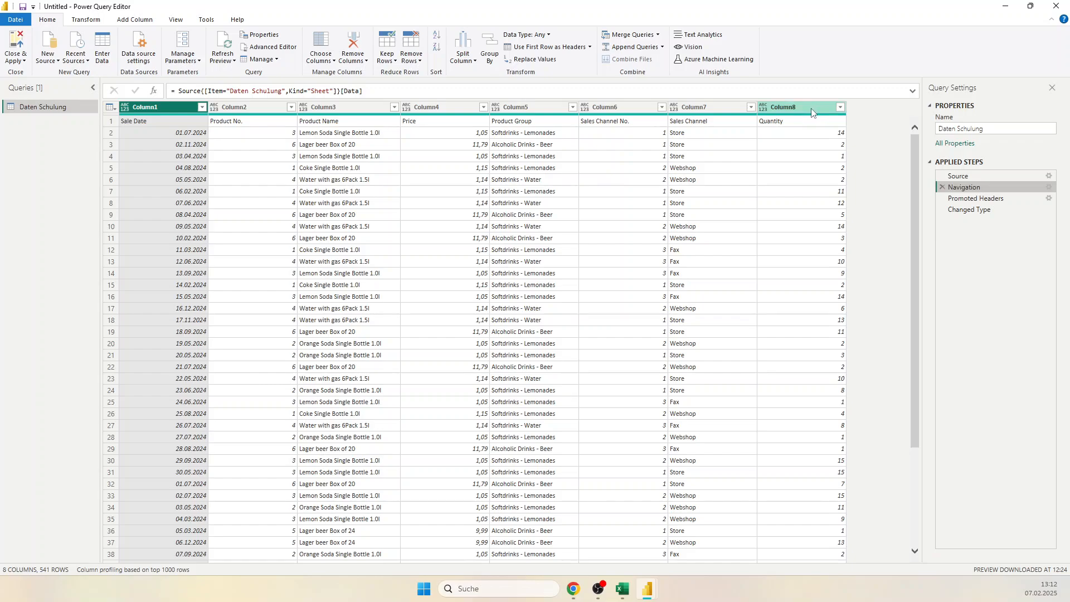
pyautogui.click(974, 199)
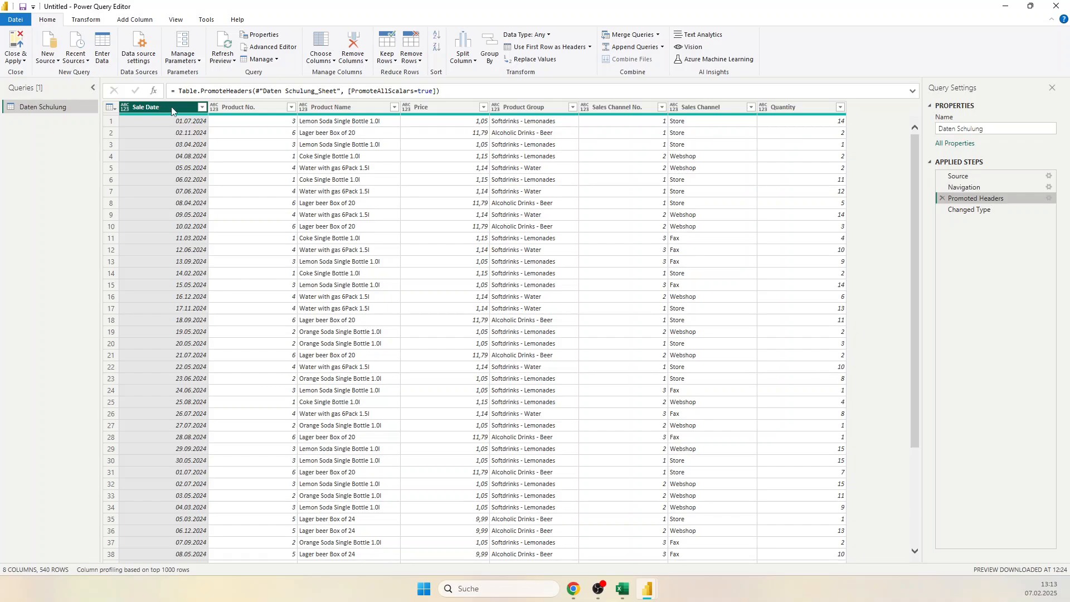
pyautogui.click(977, 189)
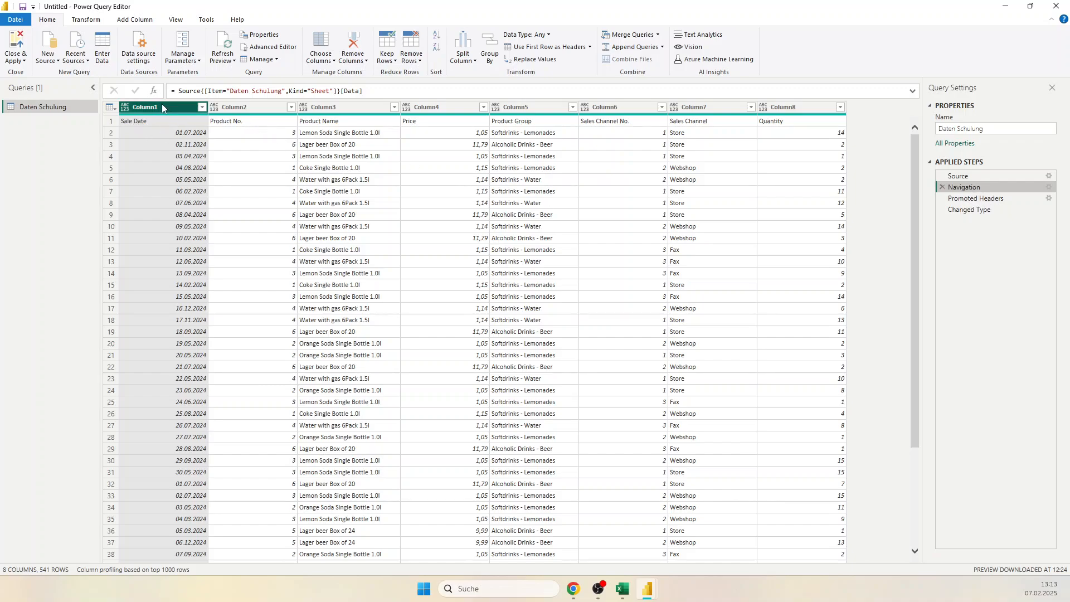
pyautogui.click(985, 201)
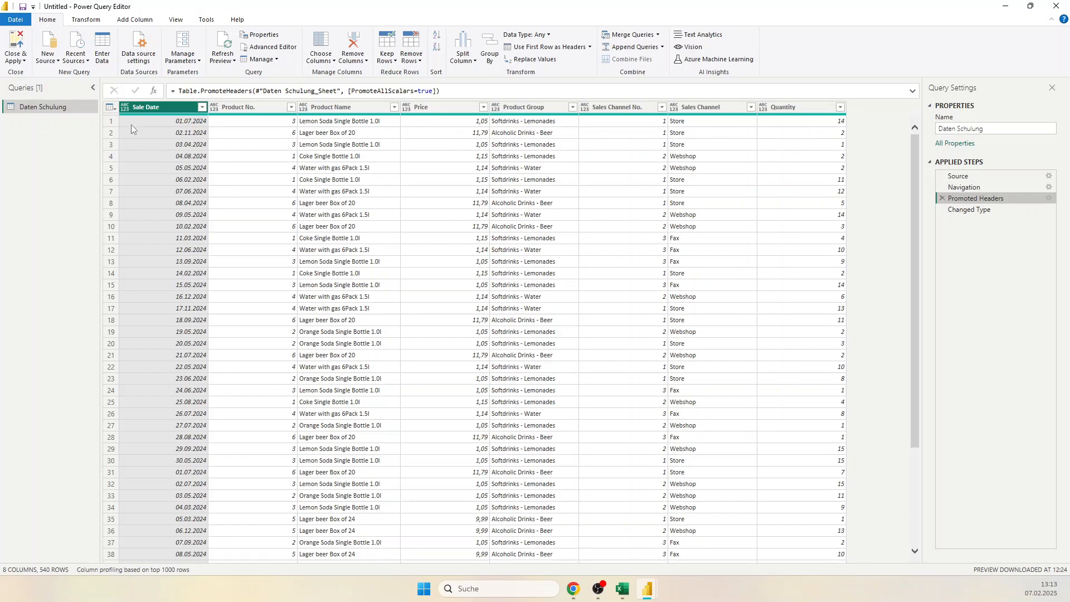
# Step: Review the available data types for the Sale Date and Product No. columns, and inspect values in Price and Quantity
pyautogui.click(125, 109)
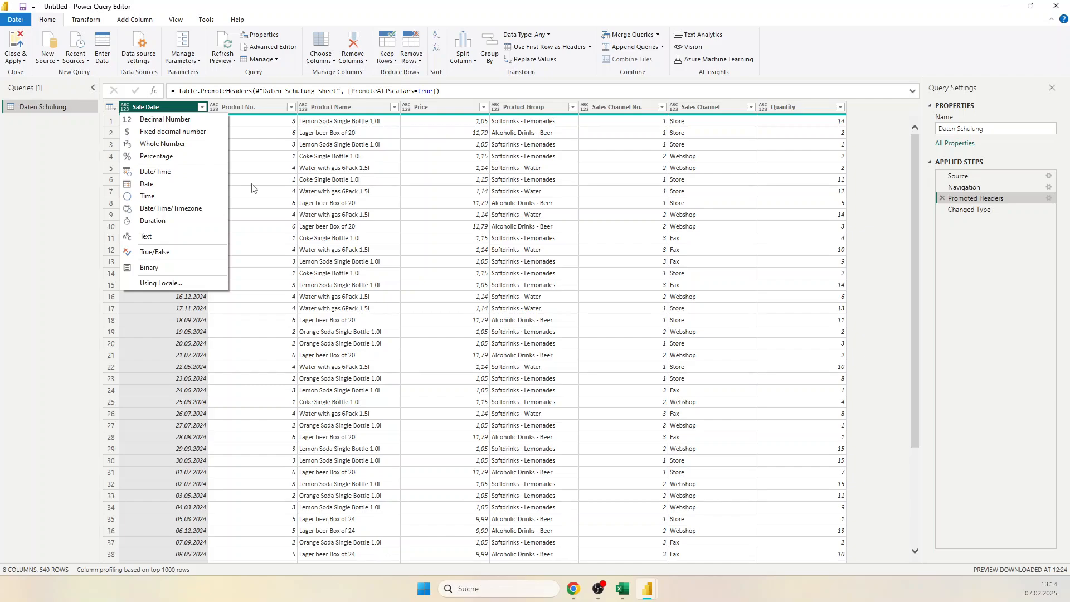
pyautogui.click(273, 159)
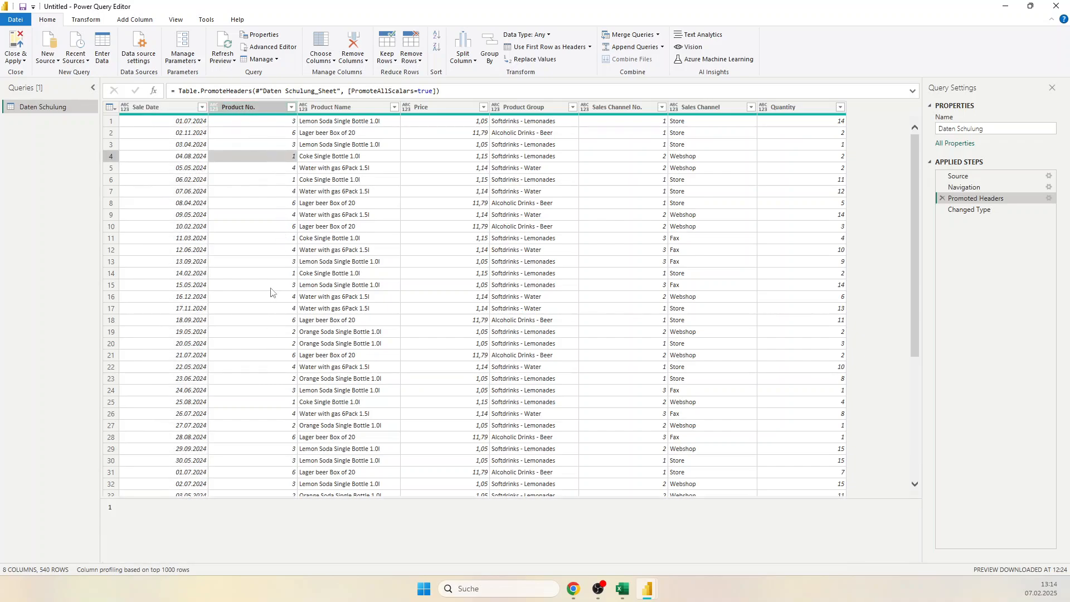
pyautogui.click(216, 111)
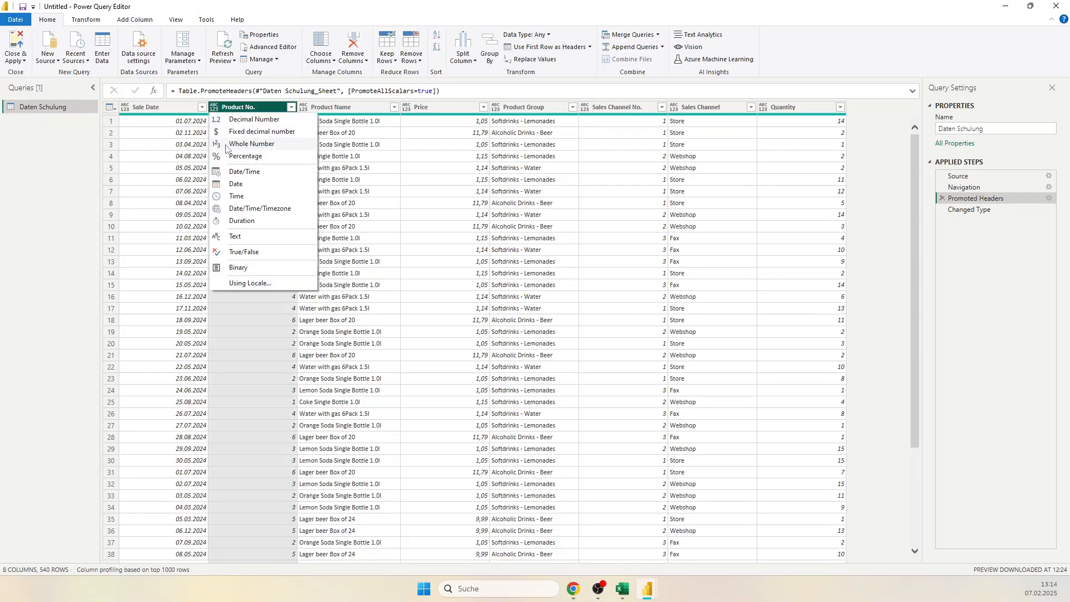
pyautogui.click(341, 179)
pyautogui.click(242, 171)
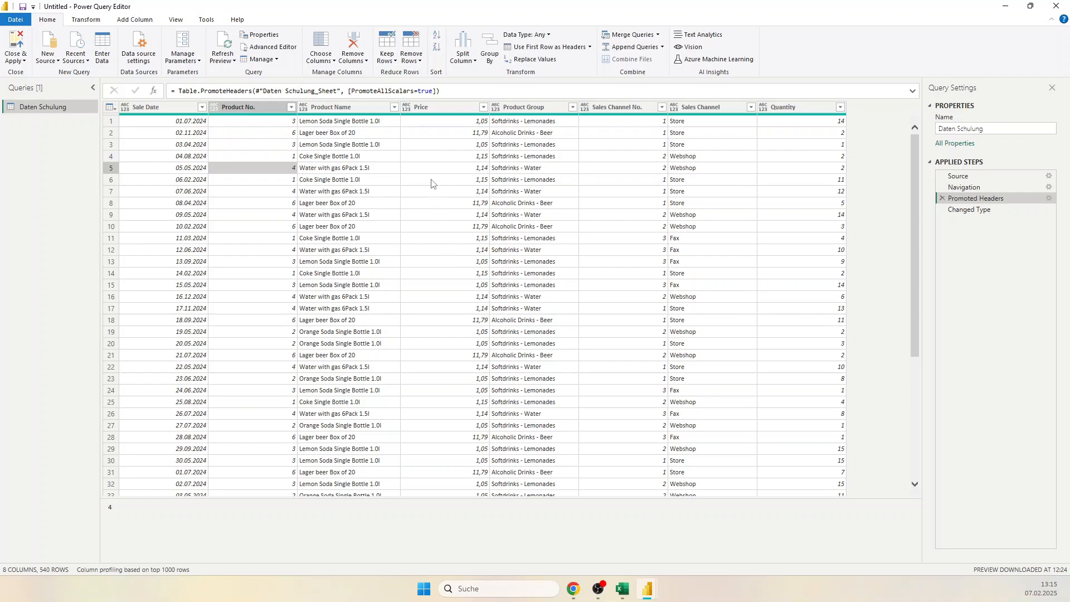
pyautogui.click(447, 136)
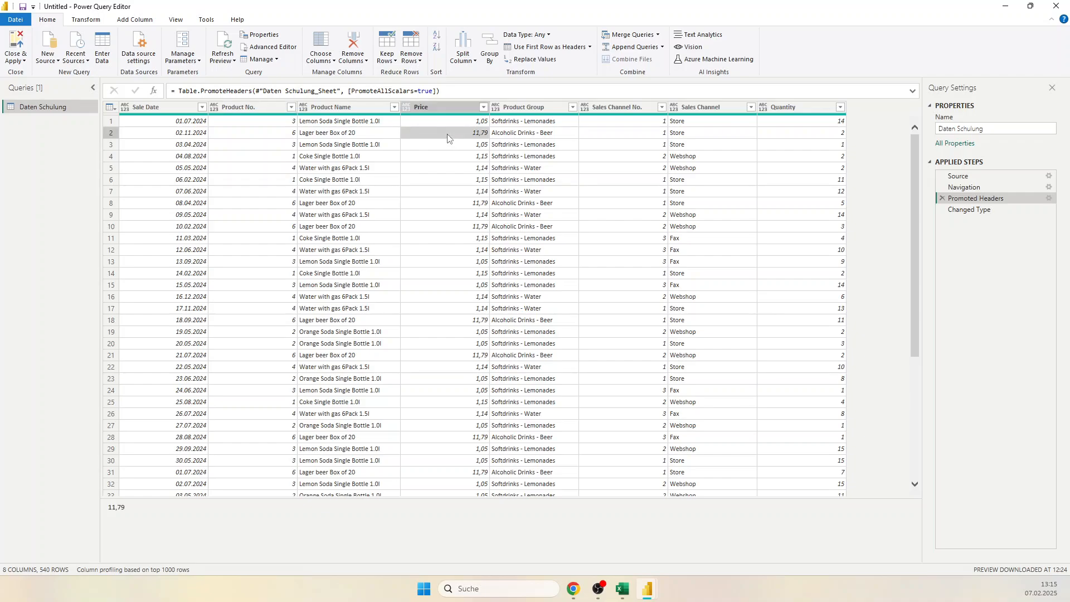
pyautogui.click(805, 136)
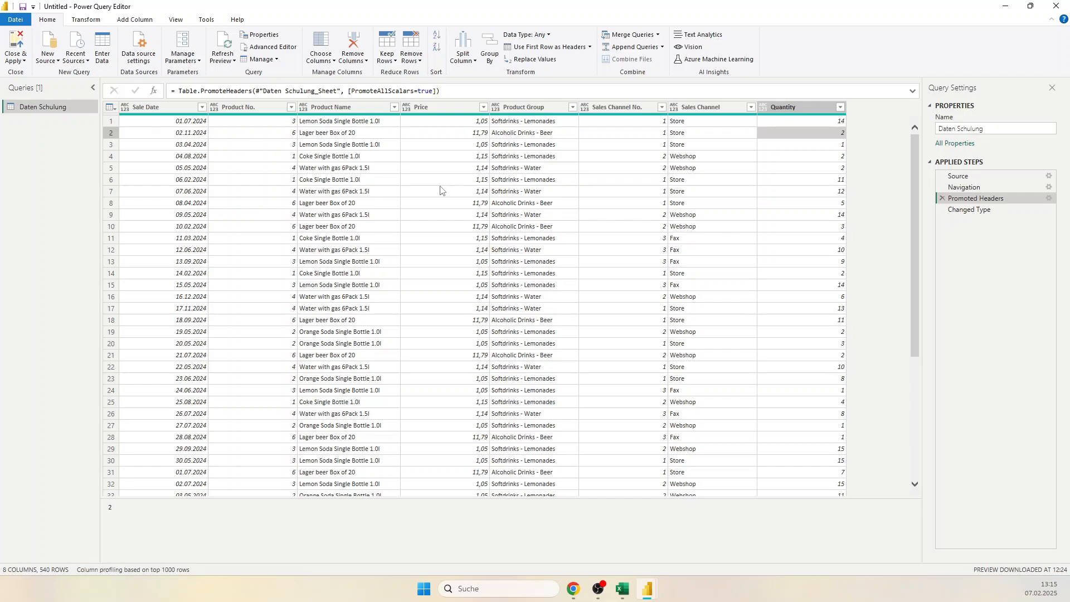
# Step: Compare the column data types and headers across the Changed Type, Promoted Headers and Navigation steps
pyautogui.click(963, 213)
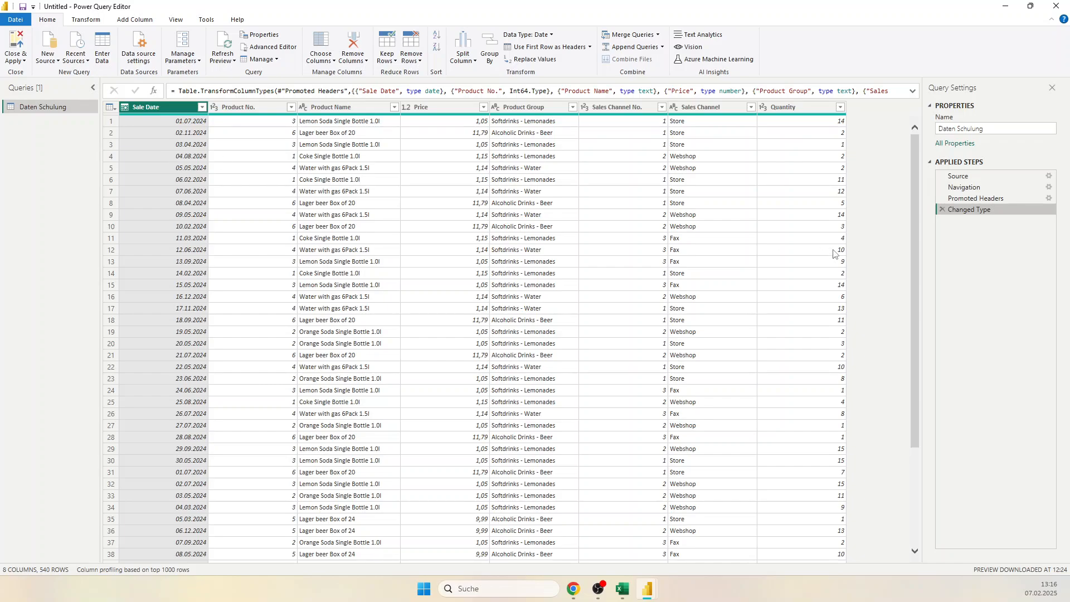
pyautogui.click(975, 200)
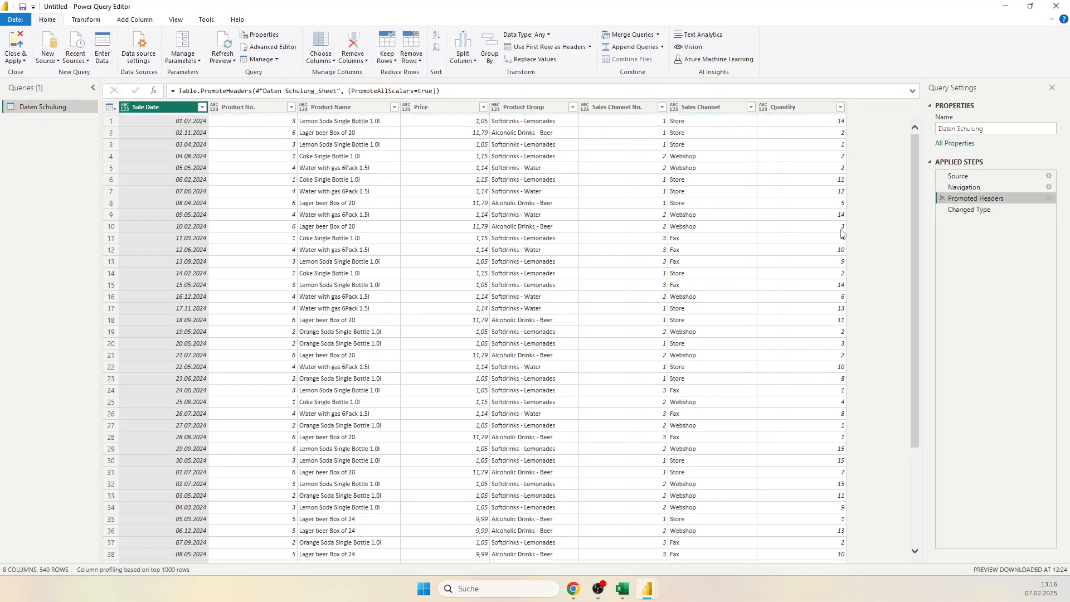
pyautogui.click(978, 188)
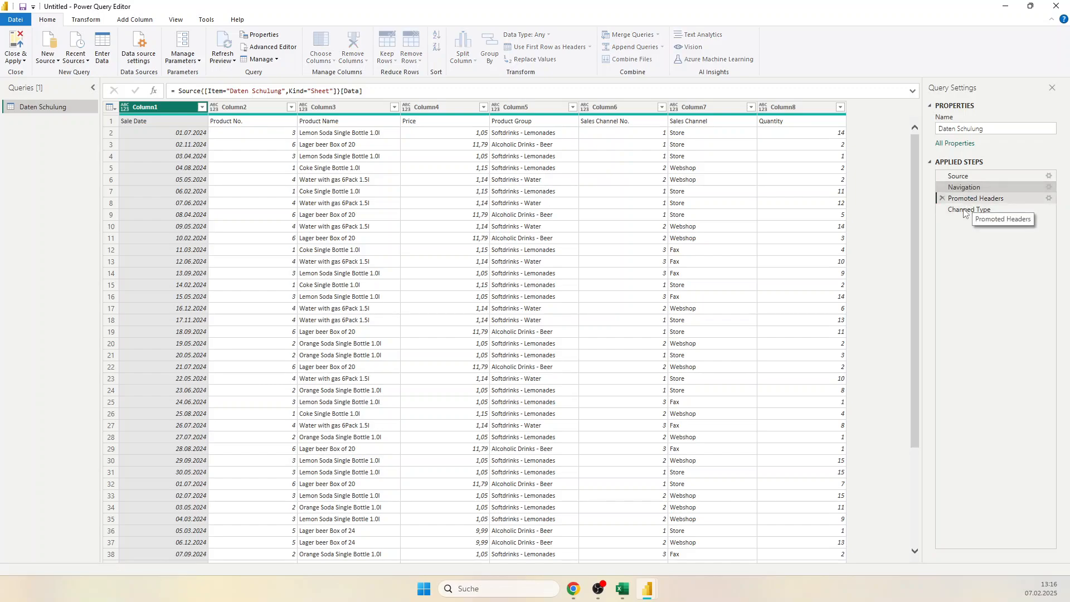
pyautogui.click(970, 199)
pyautogui.click(969, 212)
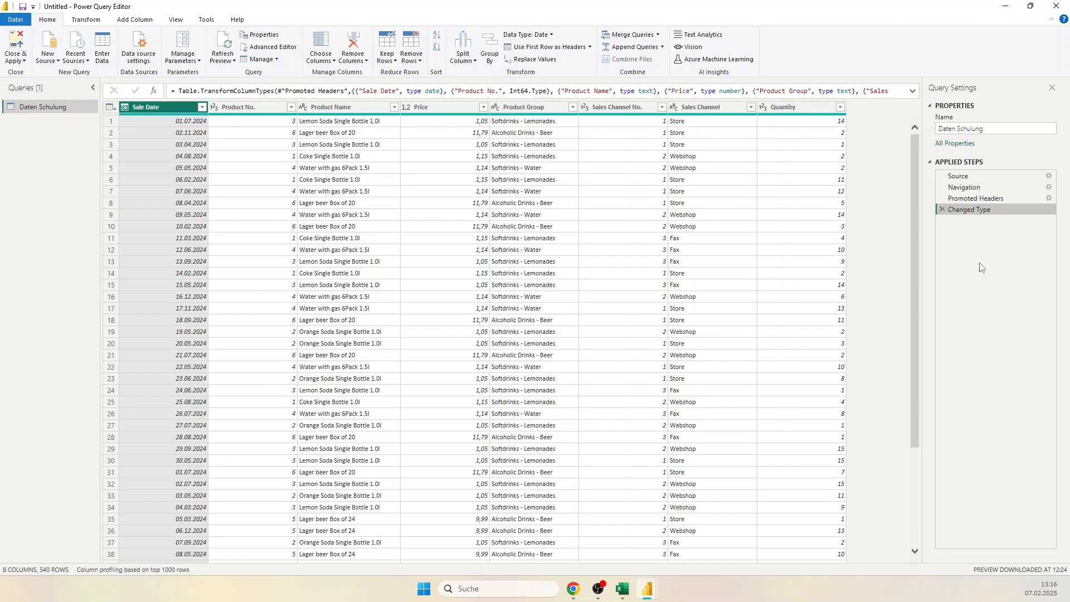
# Step: Examine the Source step's file path settings and the file browser for the Excel workbook, leaving the source as is
pyautogui.click(981, 177)
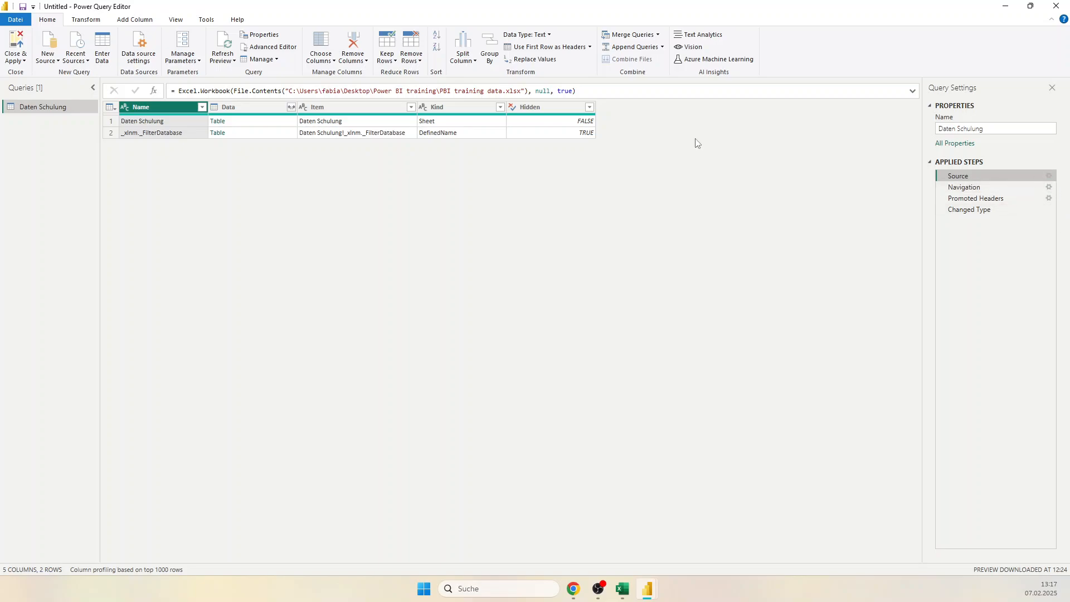
pyautogui.click(455, 91)
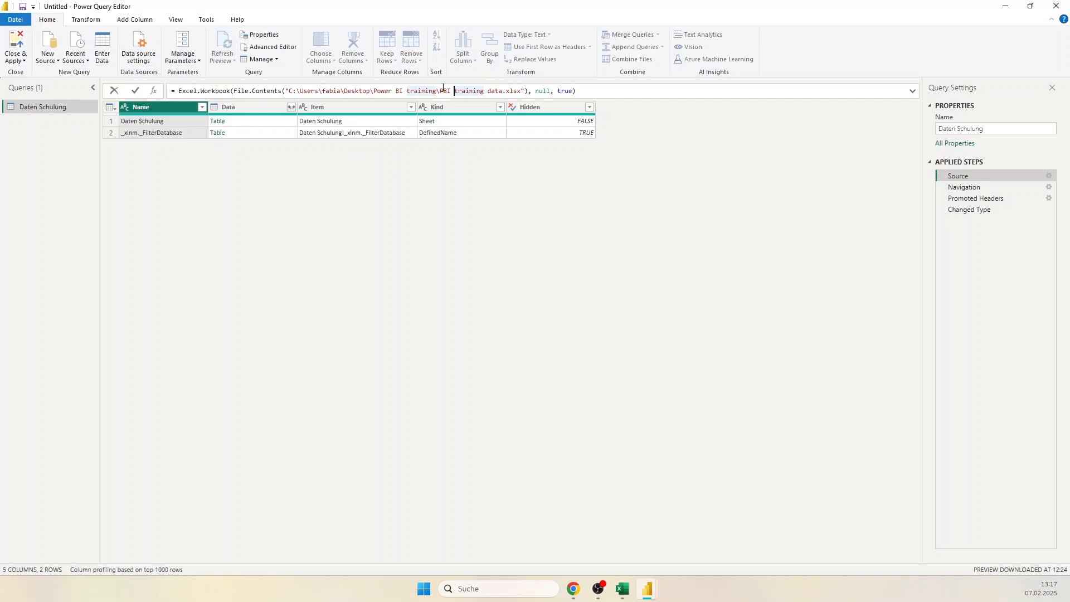
pyautogui.click(1051, 178)
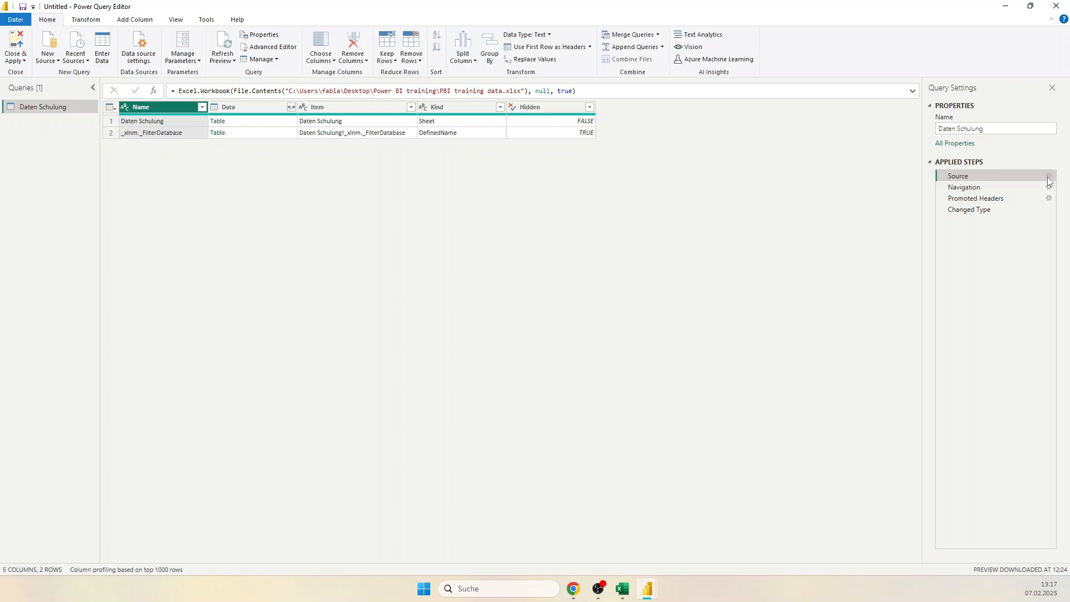
pyautogui.click(1051, 176)
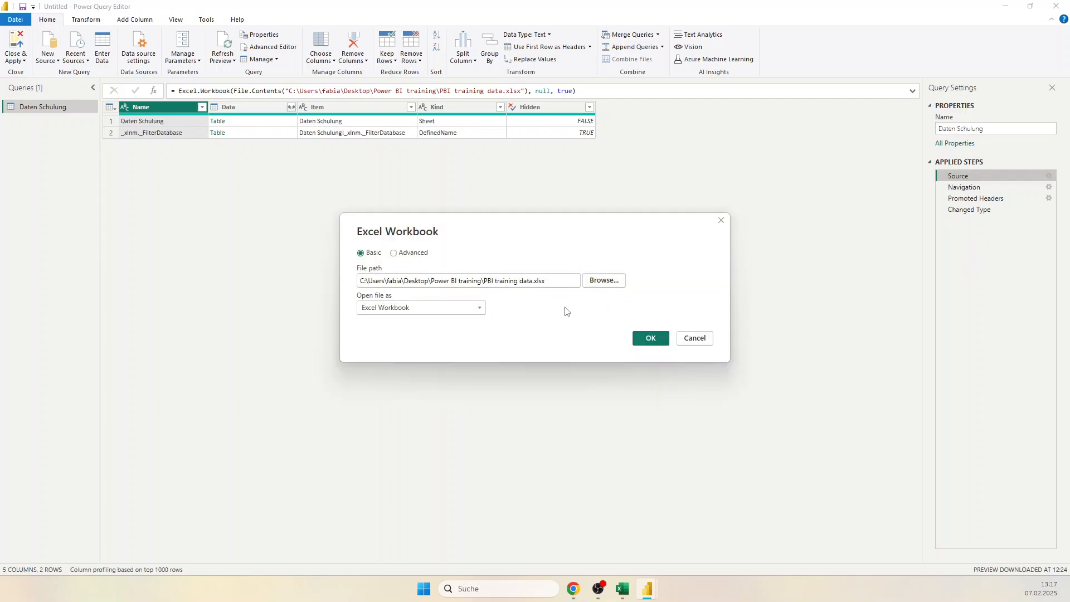
pyautogui.click(603, 281)
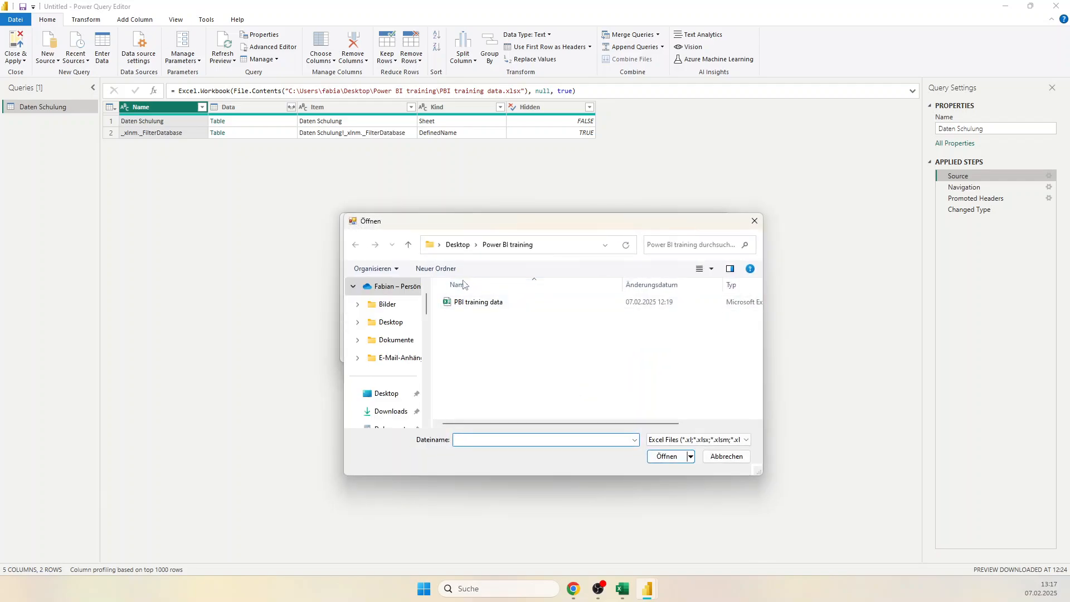
pyautogui.click(726, 457)
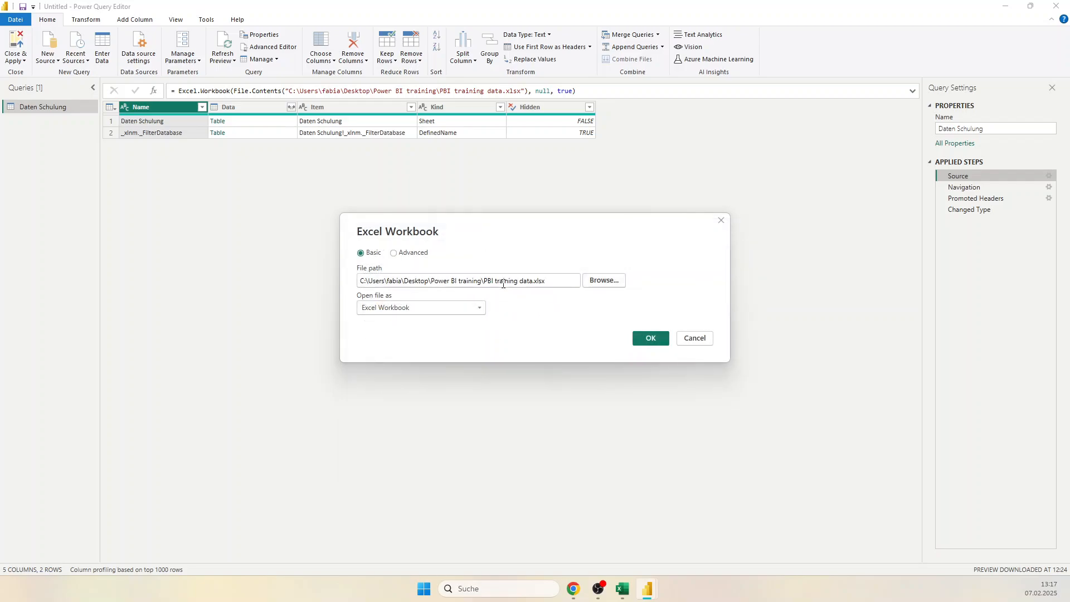
pyautogui.click(695, 339)
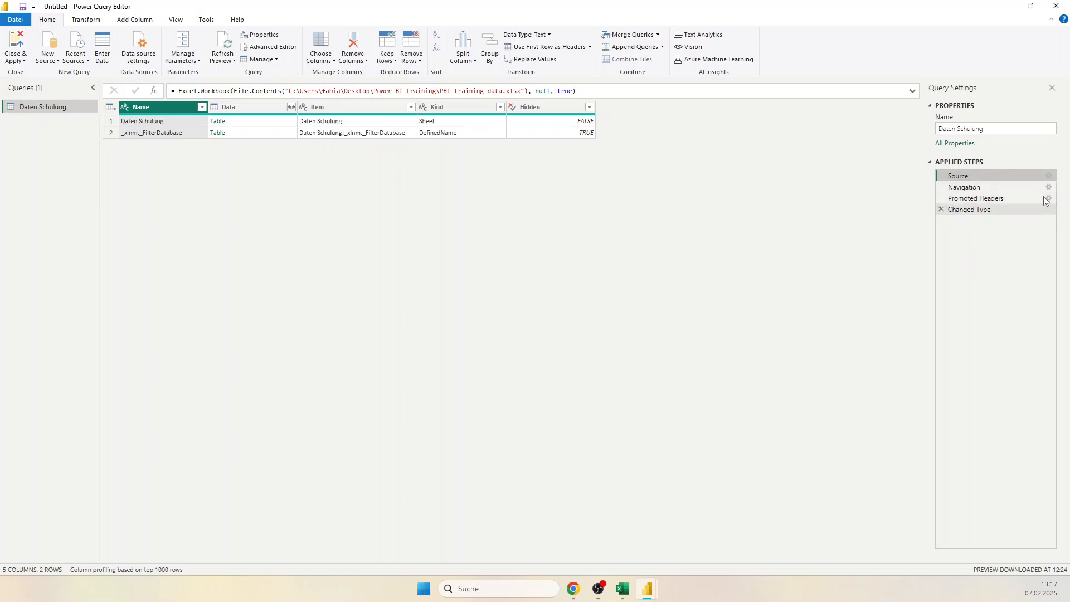
# Step: From the Changed Type step, try removing the Sales Channel No. column and delete the resulting applied step
pyautogui.click(975, 211)
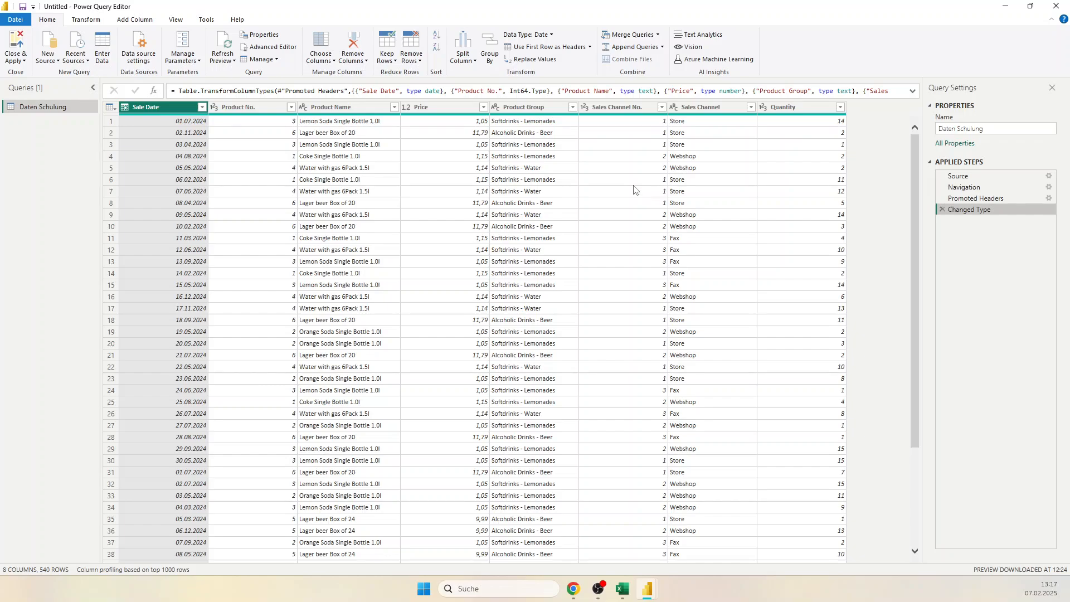
pyautogui.click(692, 112)
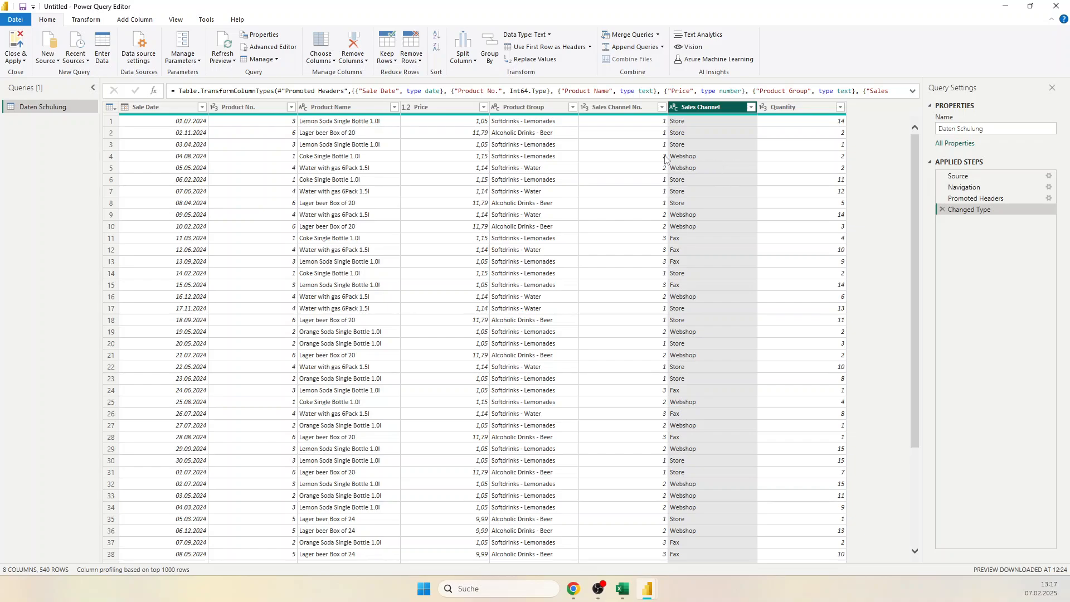
pyautogui.click(645, 133)
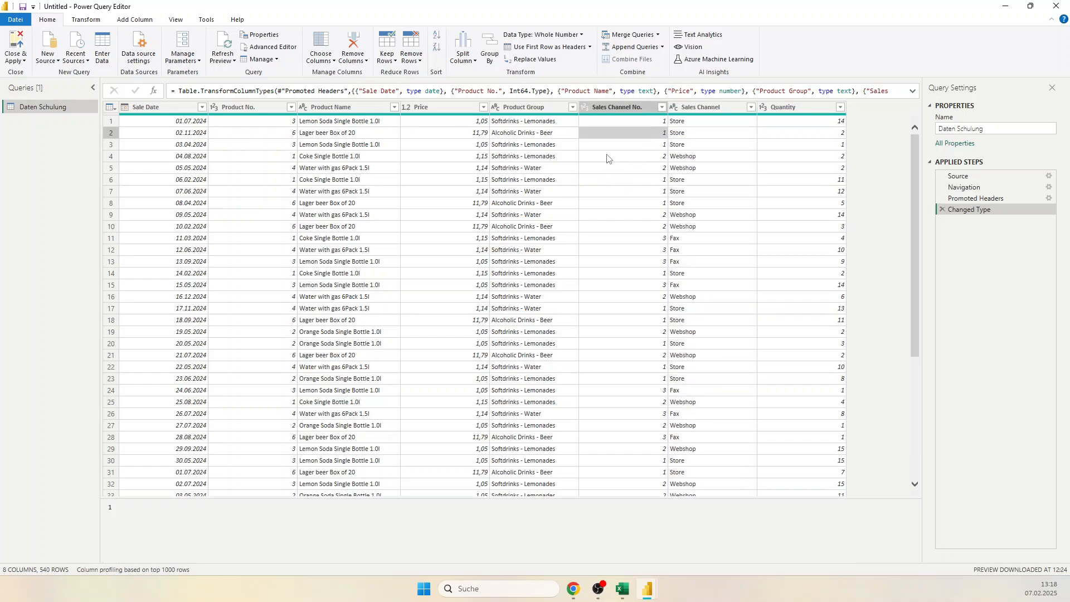
pyautogui.click(643, 107)
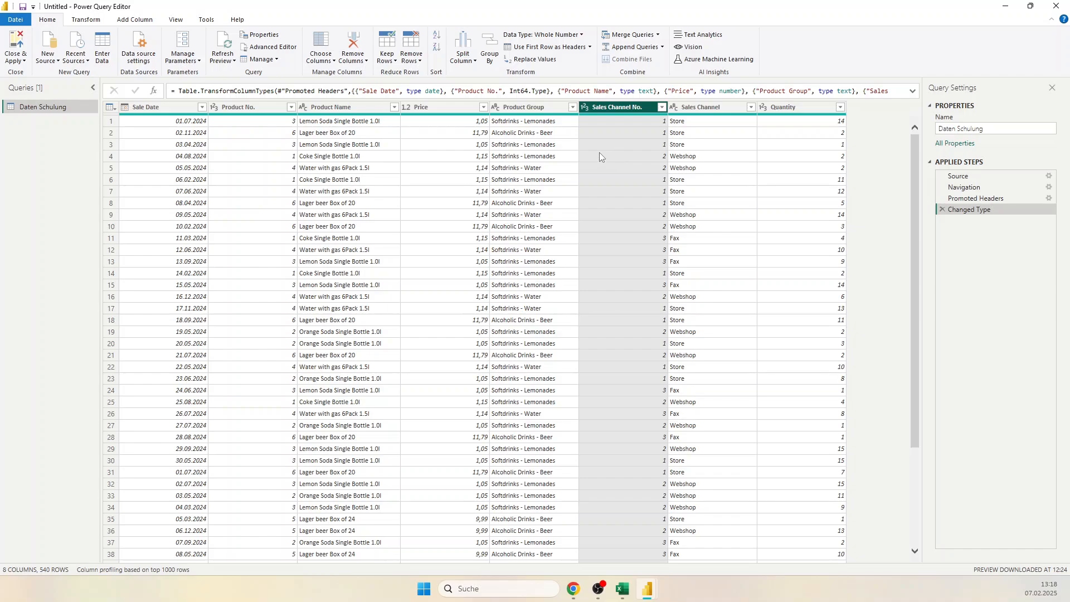
pyautogui.rightClick(632, 112)
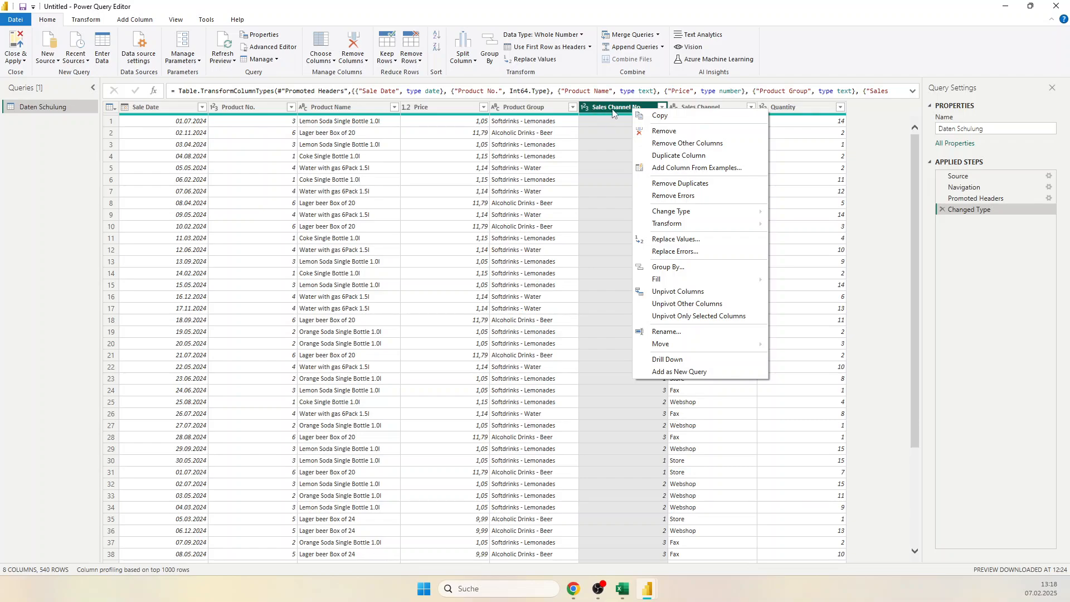
pyautogui.click(673, 132)
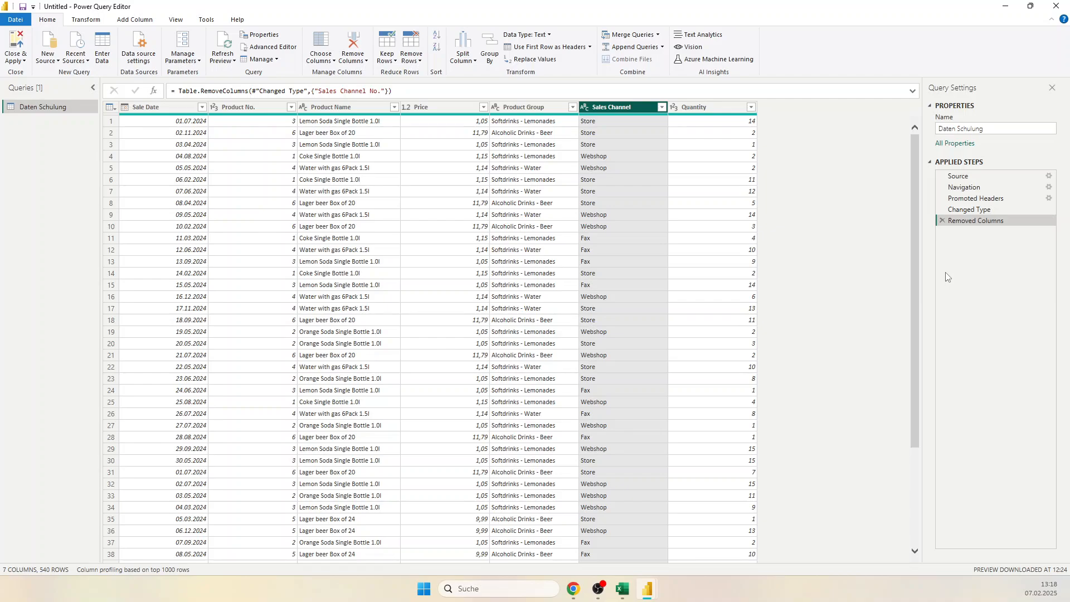
pyautogui.click(942, 220)
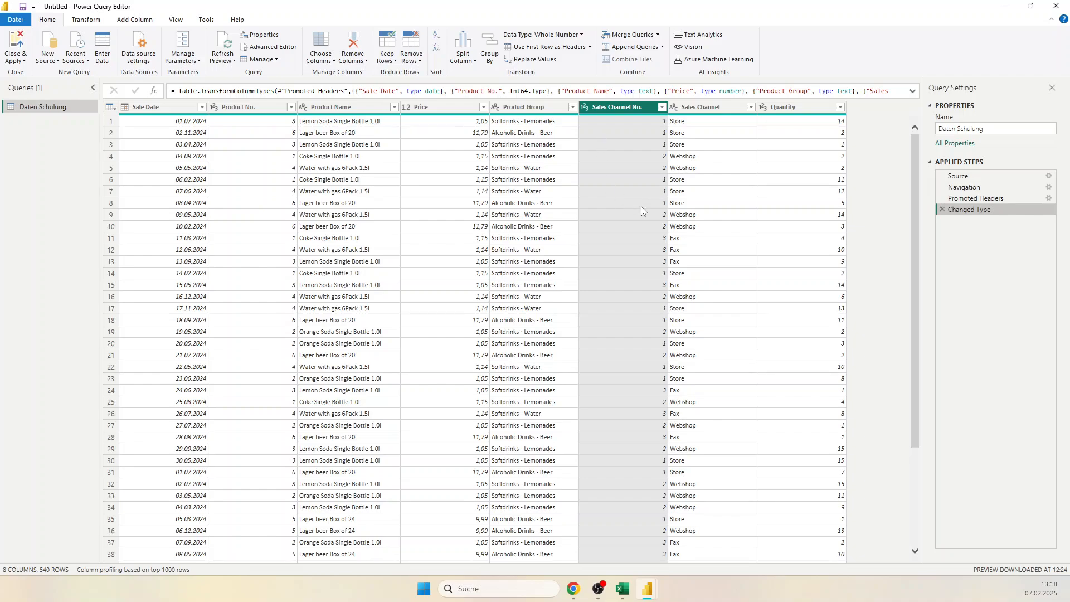
# Step: Remove the Sales Channel No. column and move the Price column between Sales Channel and Quantity
pyautogui.rightClick(608, 108)
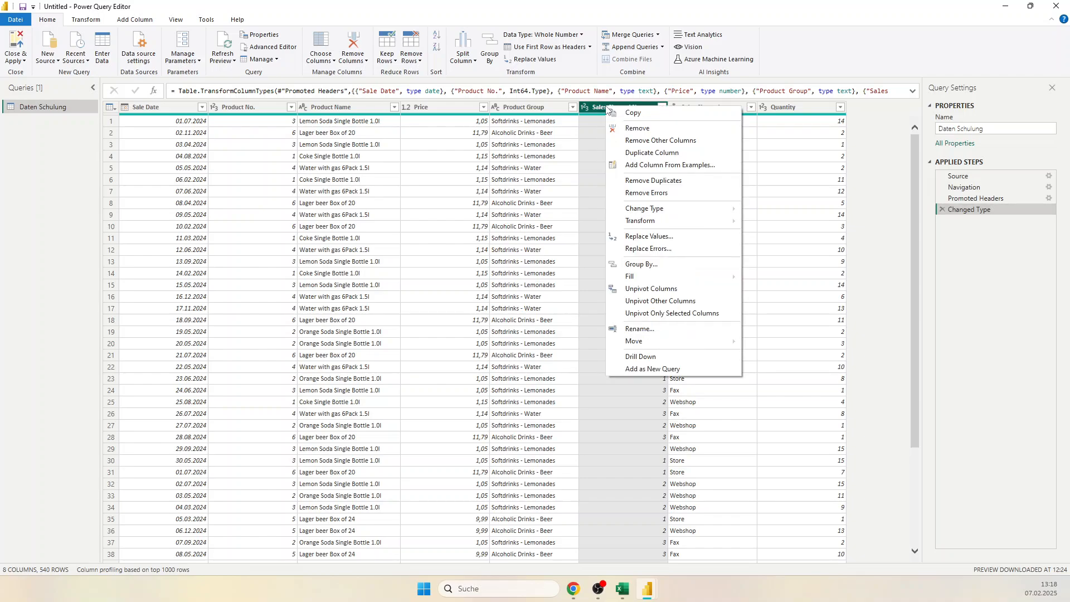
pyautogui.click(638, 129)
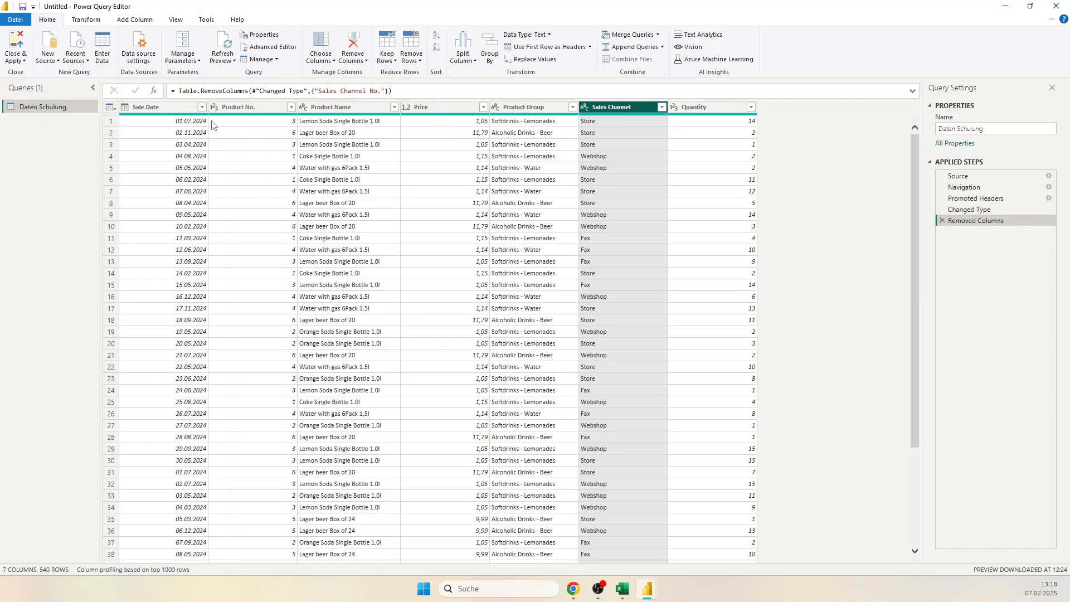
pyautogui.moveTo(435, 111); pyautogui.dragTo(669, 115)
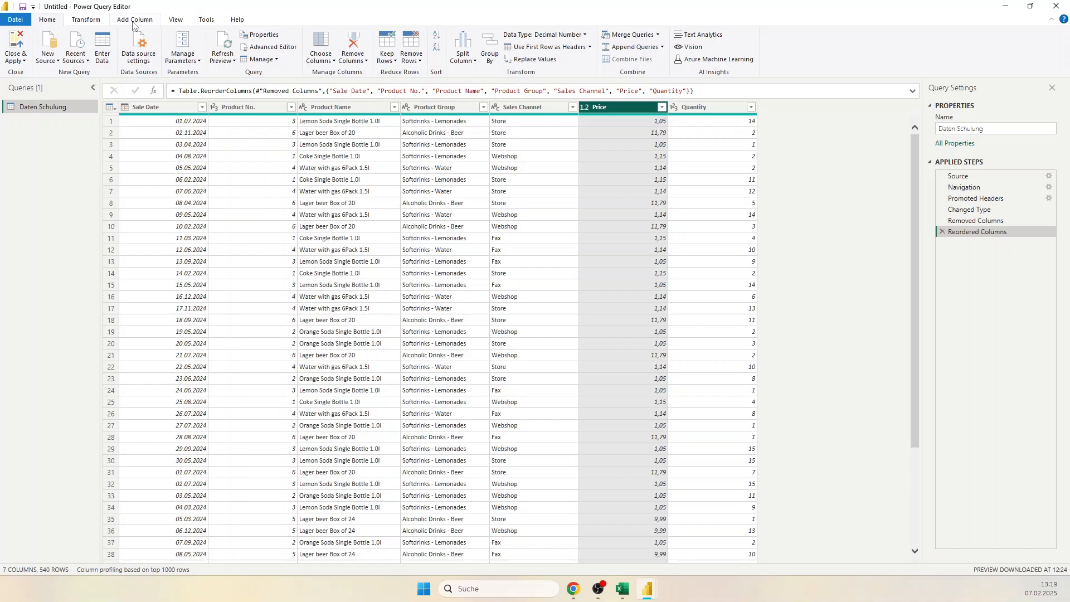
pyautogui.click(85, 21)
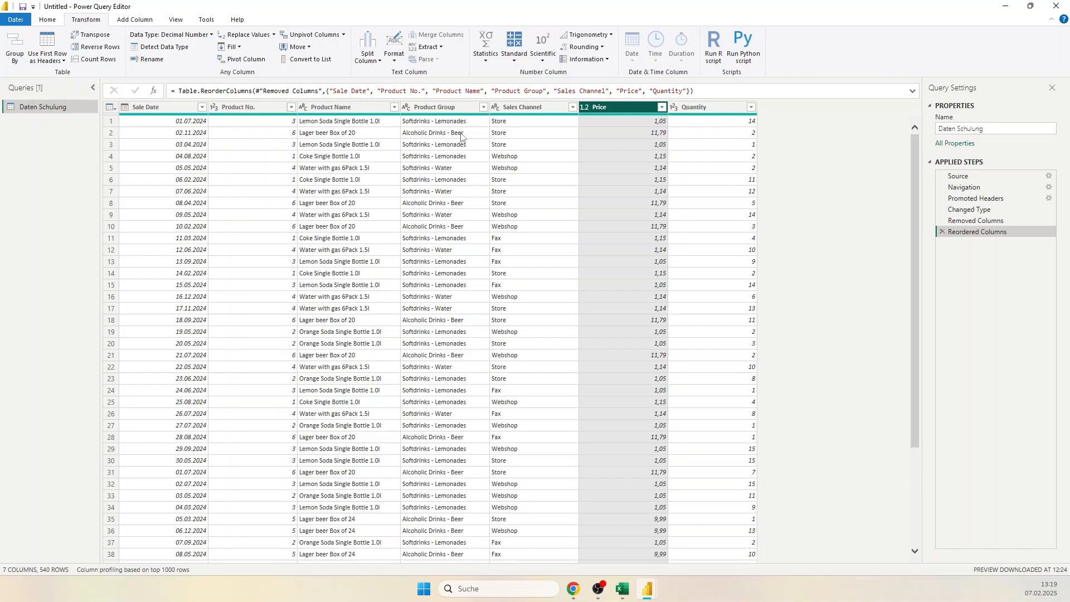
pyautogui.click(516, 61)
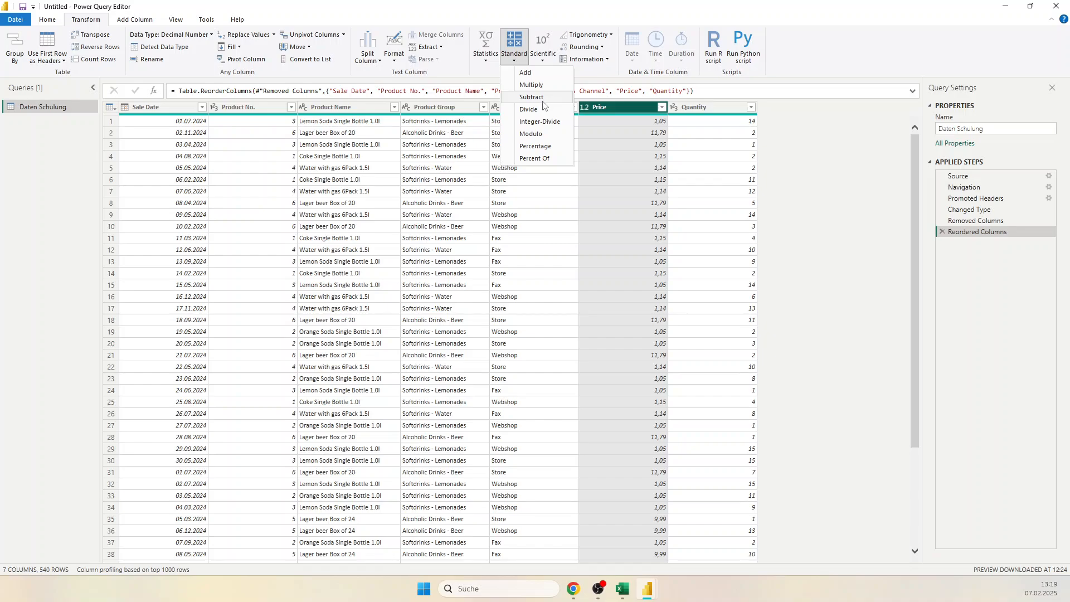
pyautogui.click(548, 214)
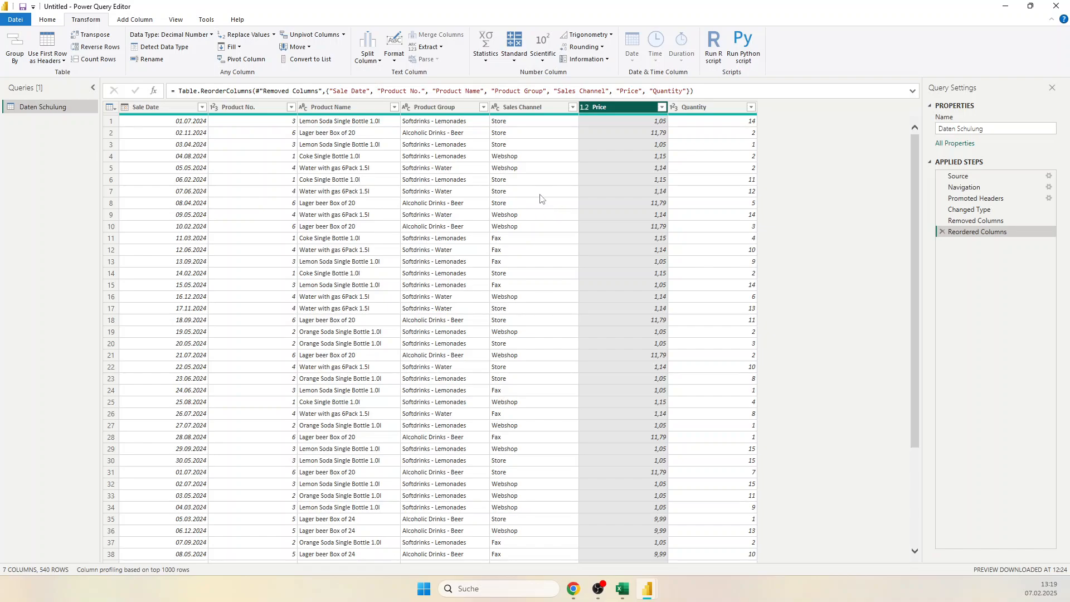
# Step: Add a new column that multiplies the Price column by the Quantity column
pyautogui.keyDown('ctrl'); pyautogui.click(700, 108); pyautogui.keyUp('ctrl')
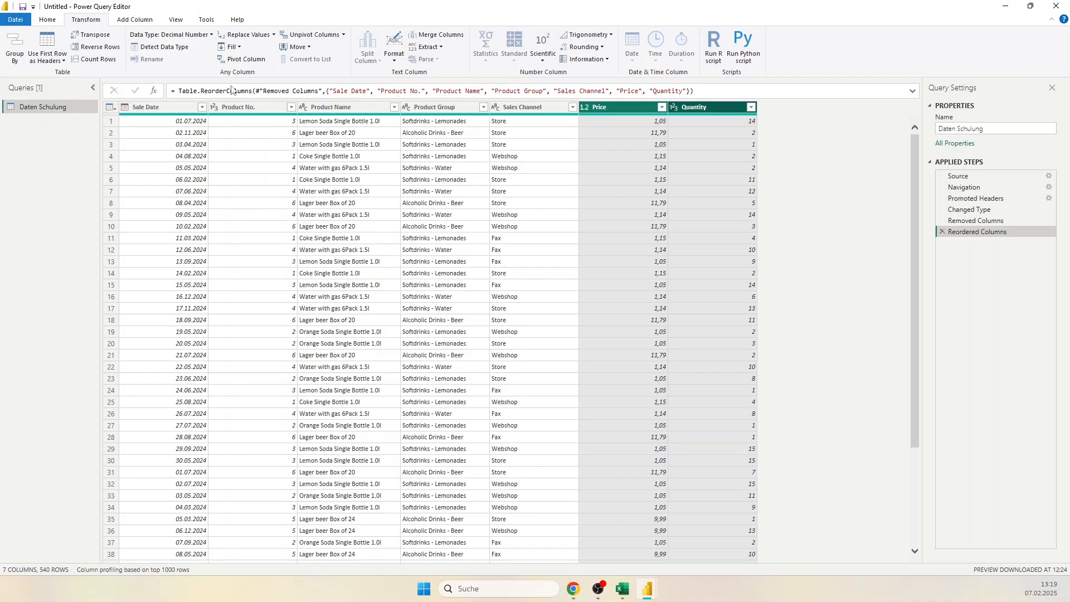
pyautogui.click(135, 21)
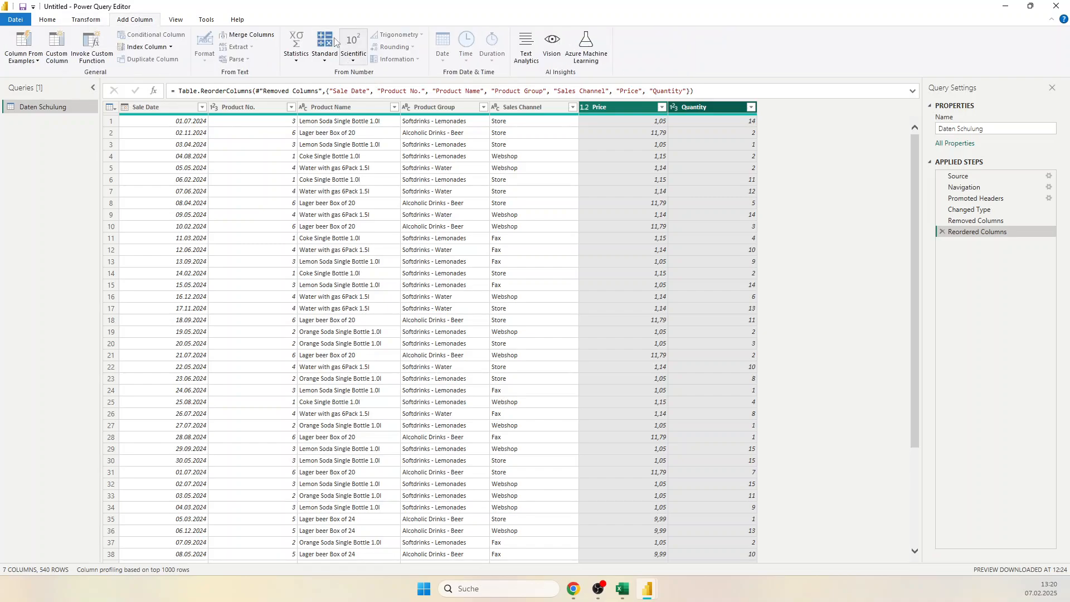
pyautogui.click(90, 21)
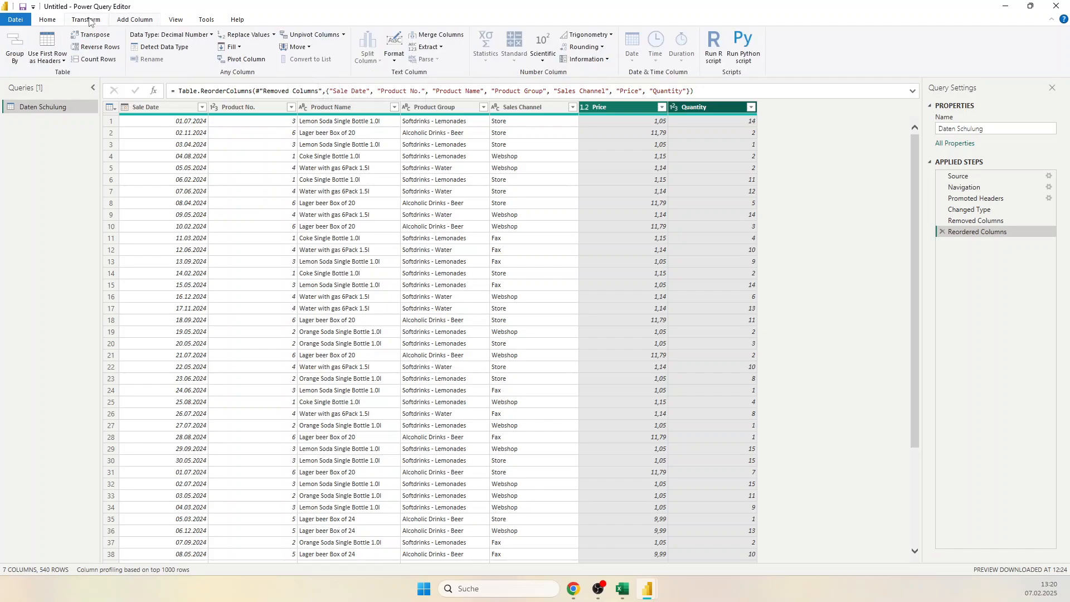
pyautogui.click(139, 22)
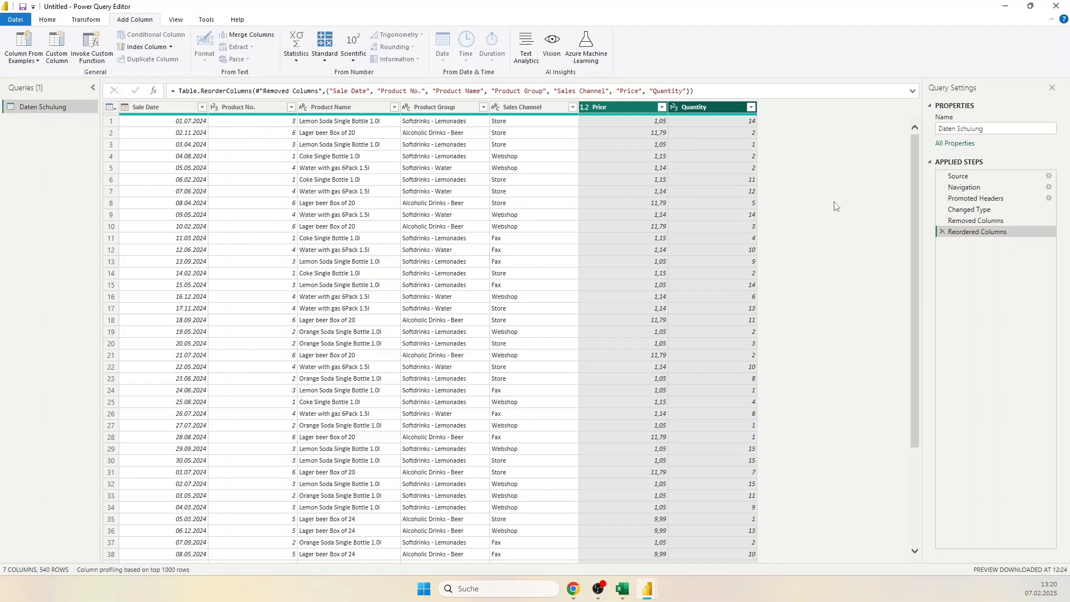
pyautogui.click(326, 56)
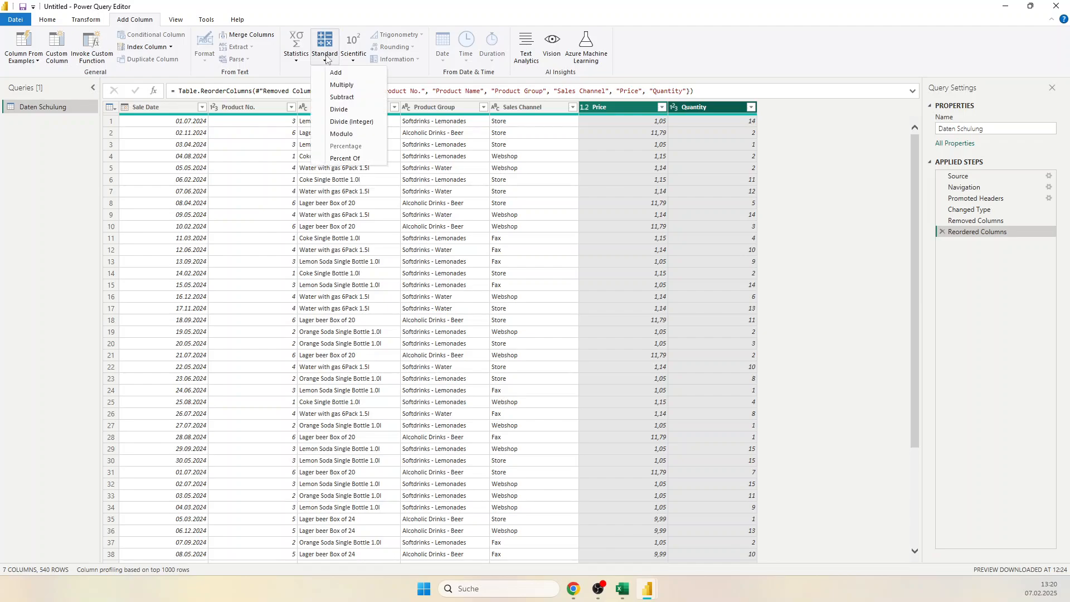
pyautogui.click(342, 85)
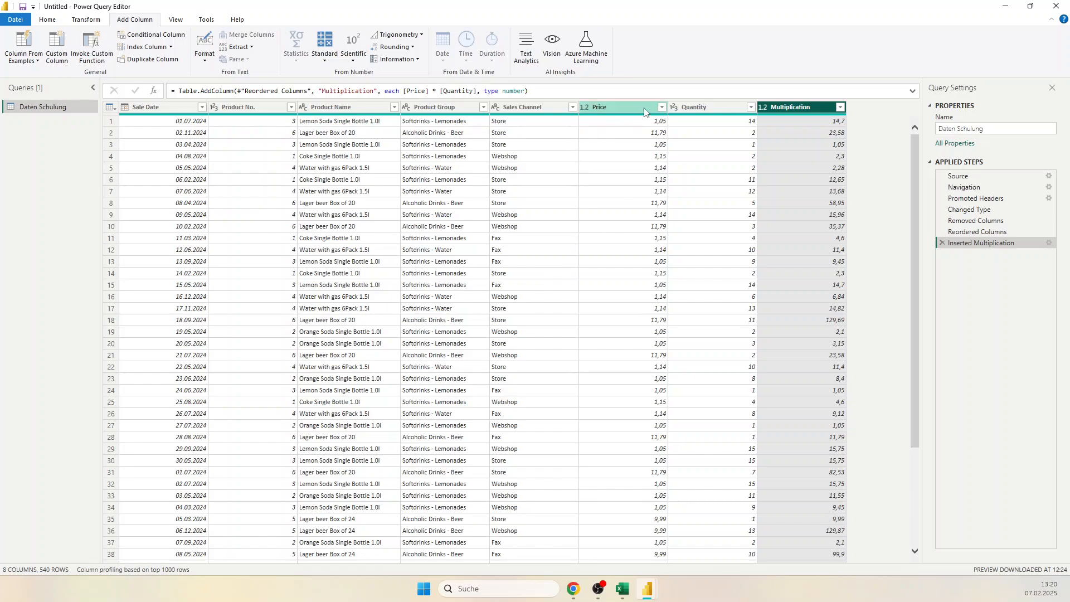
# Step: Rename the new multiplication column as Revenue
pyautogui.rightClick(793, 108)
pyautogui.rightClick(777, 104)
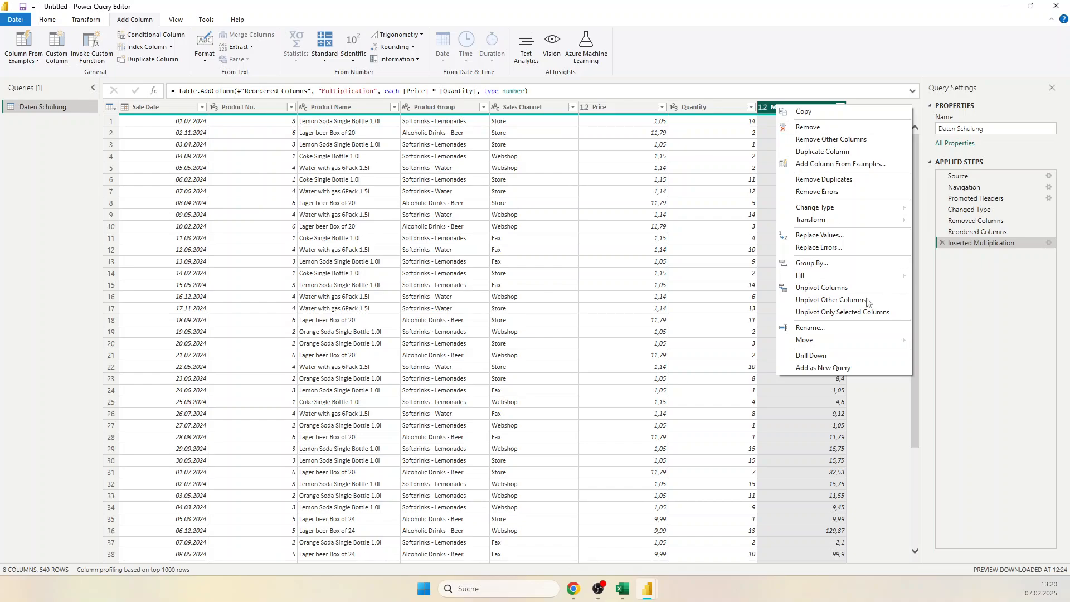
pyautogui.click(813, 329)
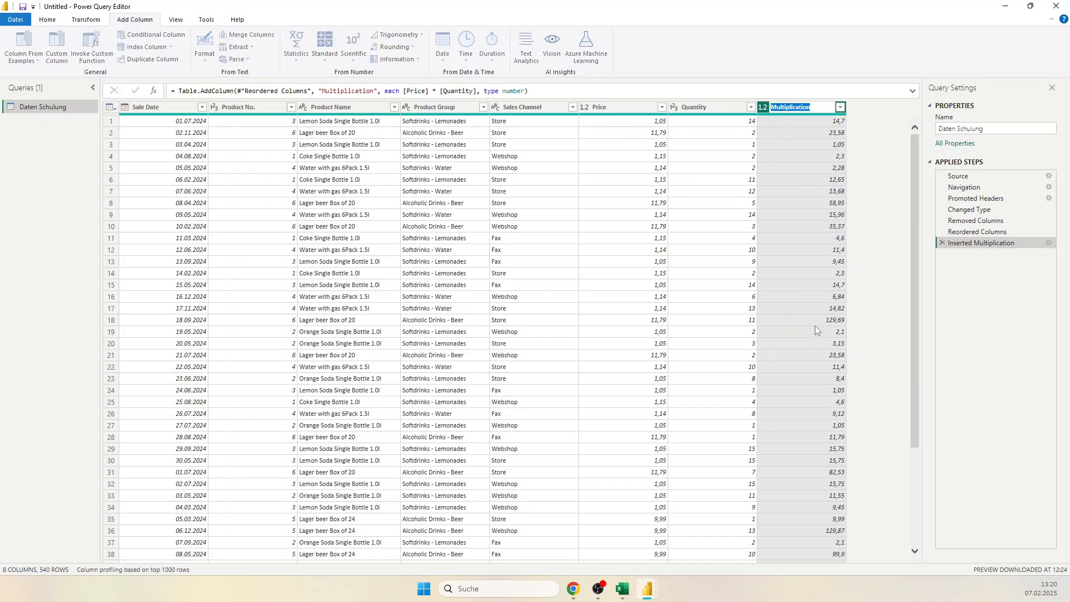
pyautogui.write('Revenue')
pyautogui.press('Return')
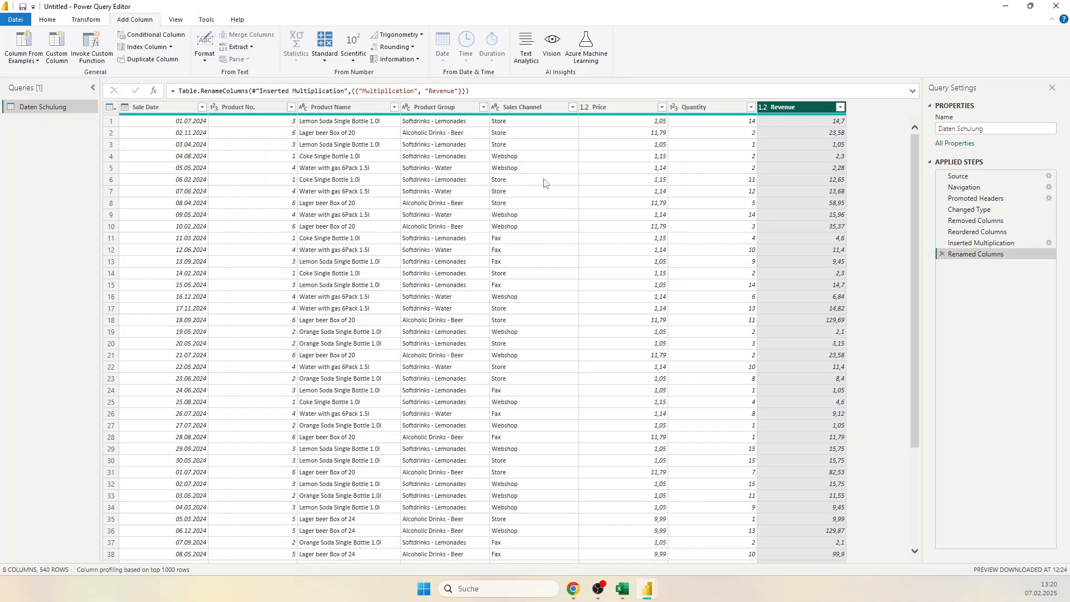
# Step: Try adding a separate uppercase column based on Sales Channel and delete the applied step it creates
pyautogui.click(538, 111)
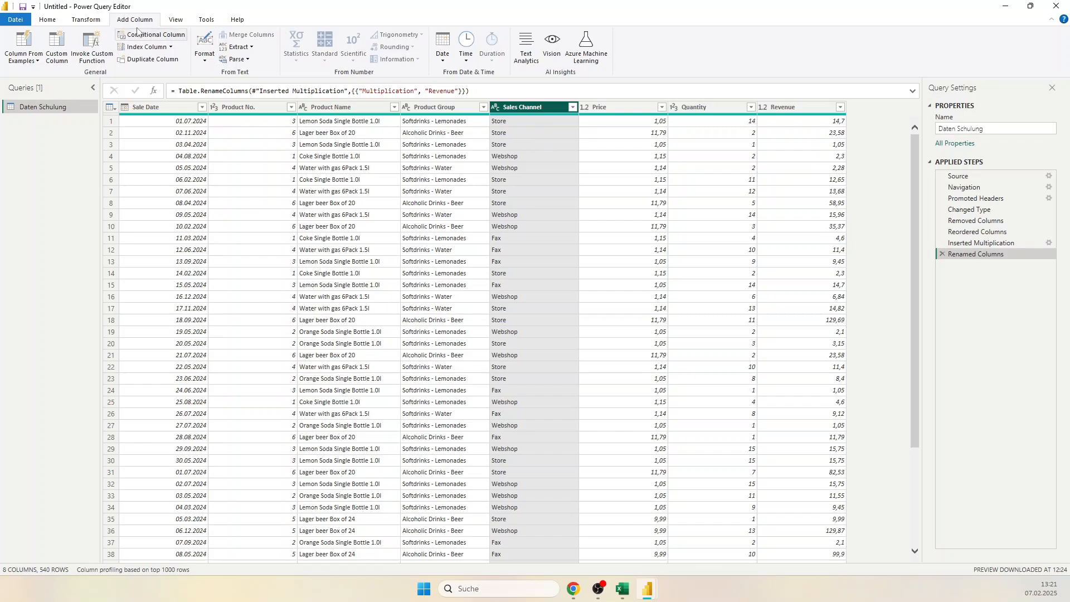
pyautogui.click(87, 23)
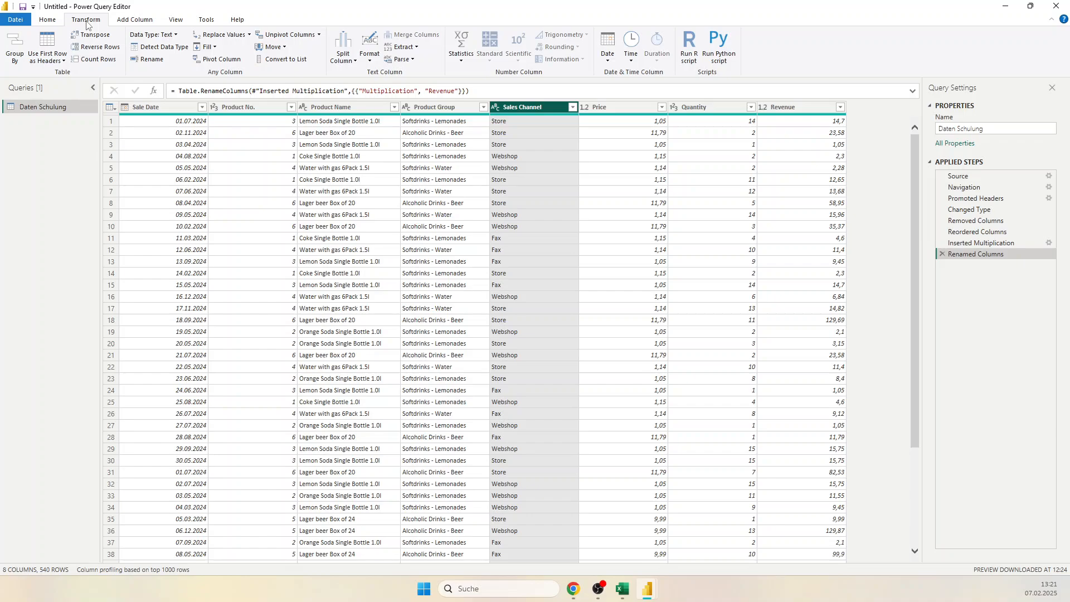
pyautogui.click(370, 62)
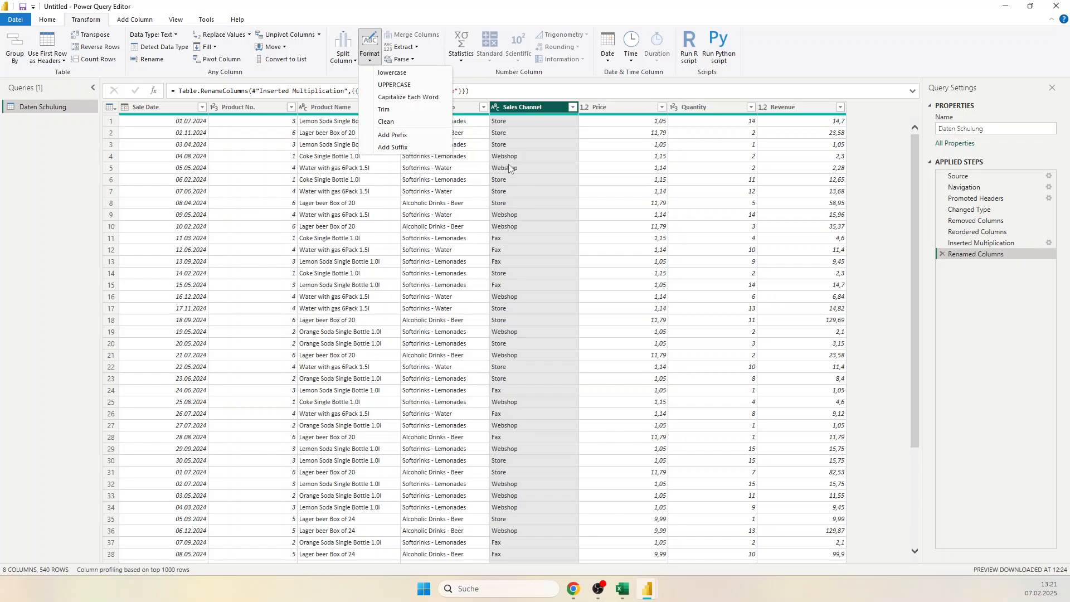
pyautogui.click(139, 19)
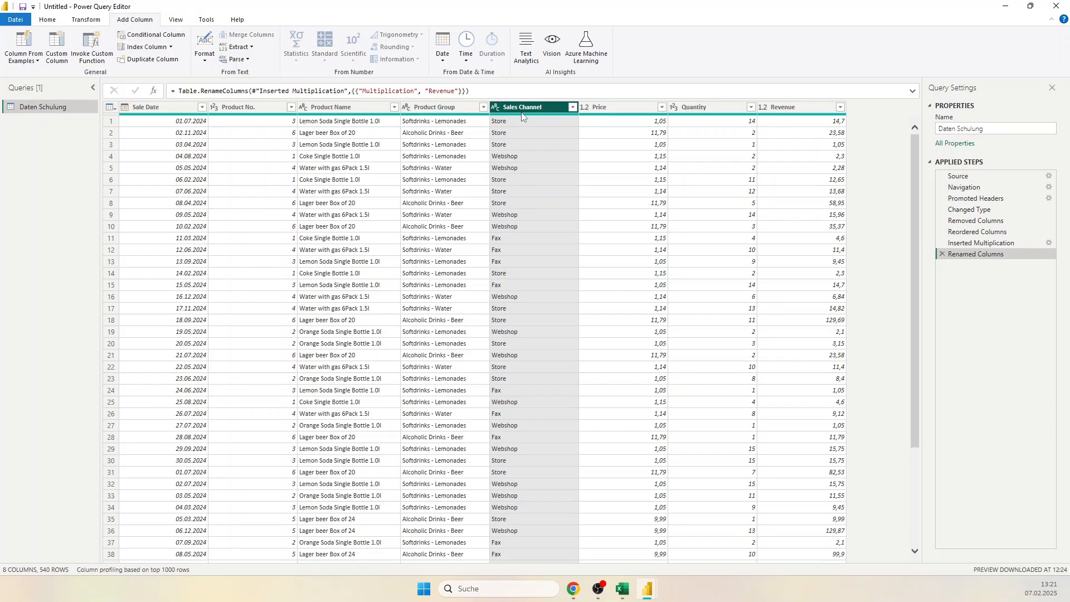
pyautogui.click(204, 56)
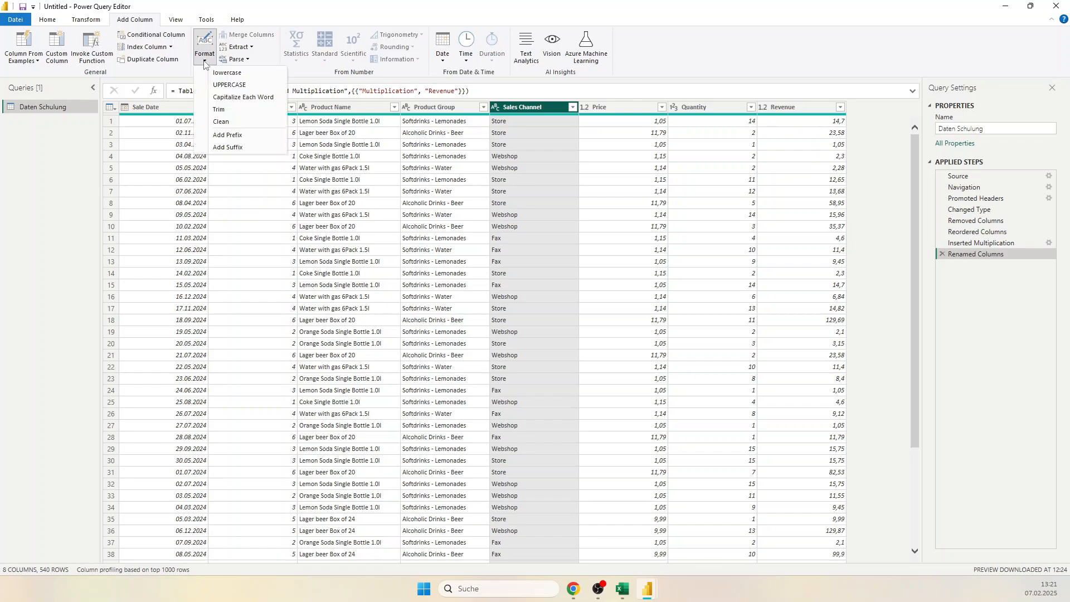
pyautogui.click(235, 87)
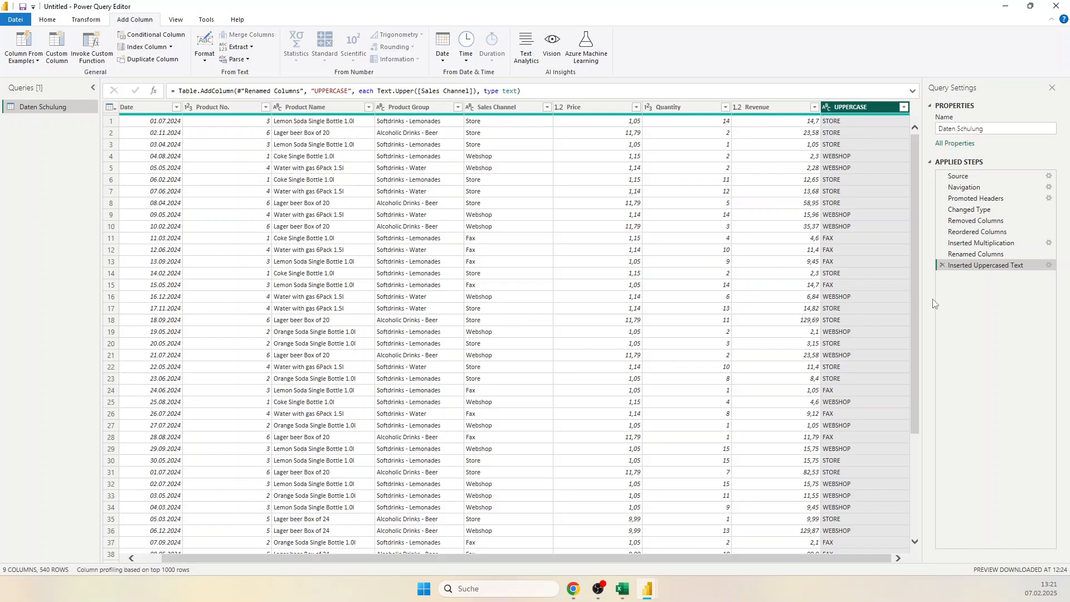
pyautogui.click(942, 266)
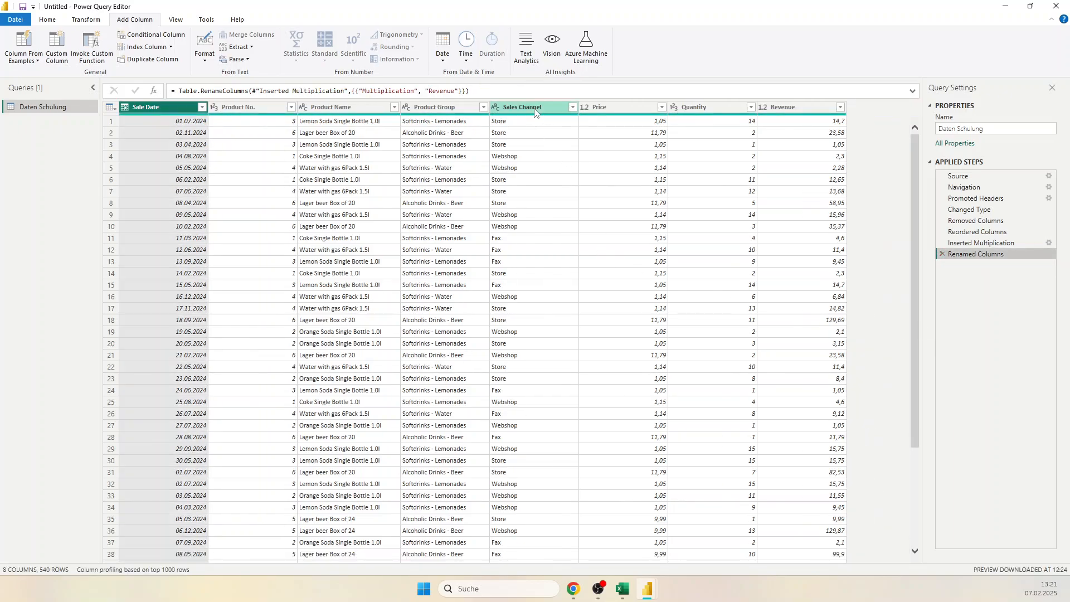
# Step: Convert the text in the existing Sales Channel column to UPPERCASE without adding a column
pyautogui.click(534, 111)
pyautogui.click(81, 19)
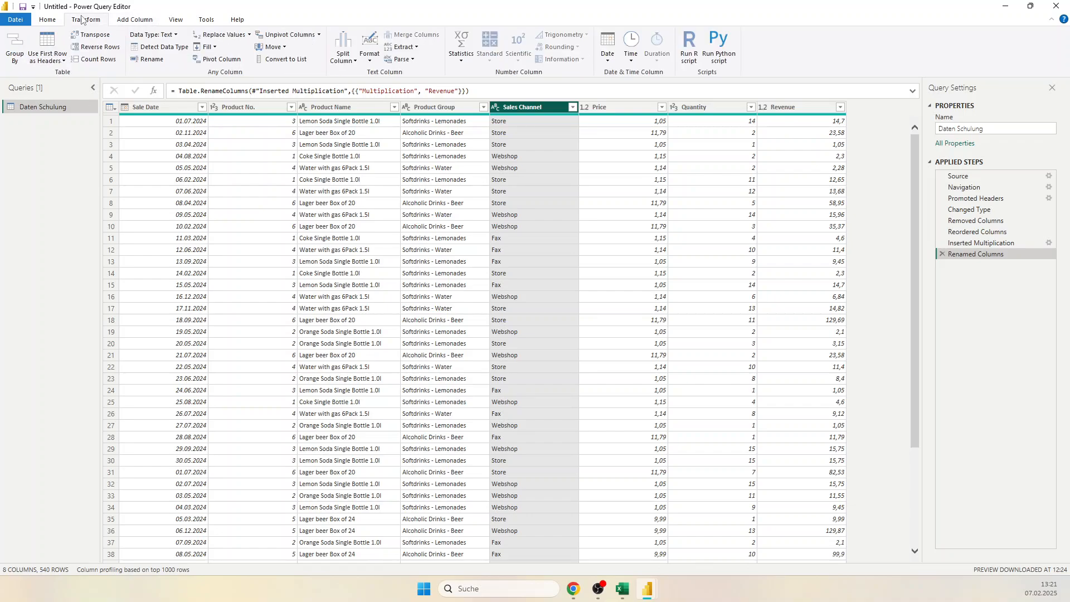
pyautogui.click(370, 56)
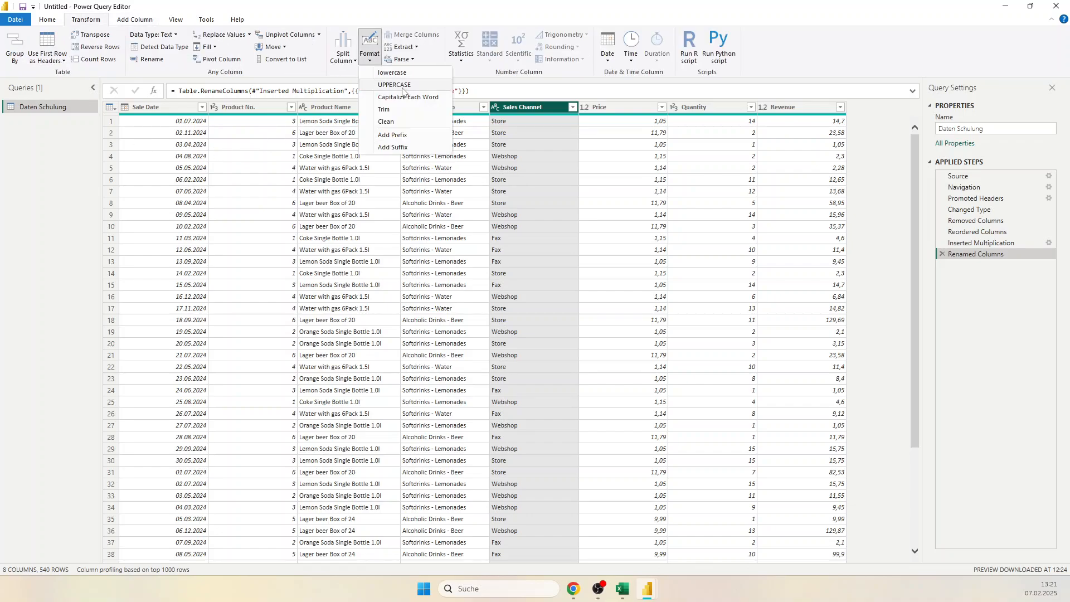
pyautogui.click(407, 87)
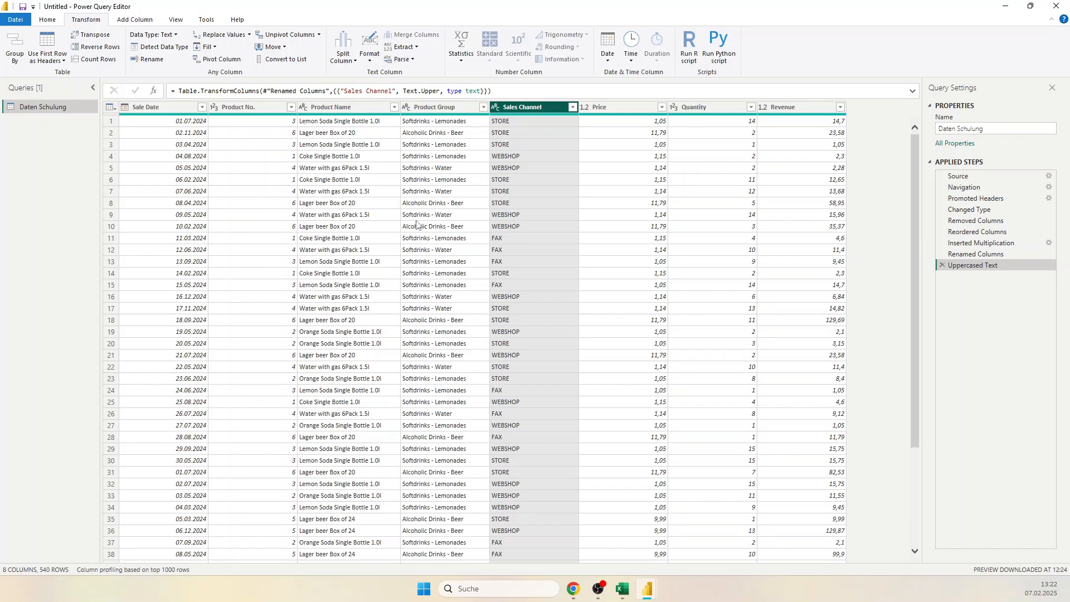
pyautogui.click(263, 144)
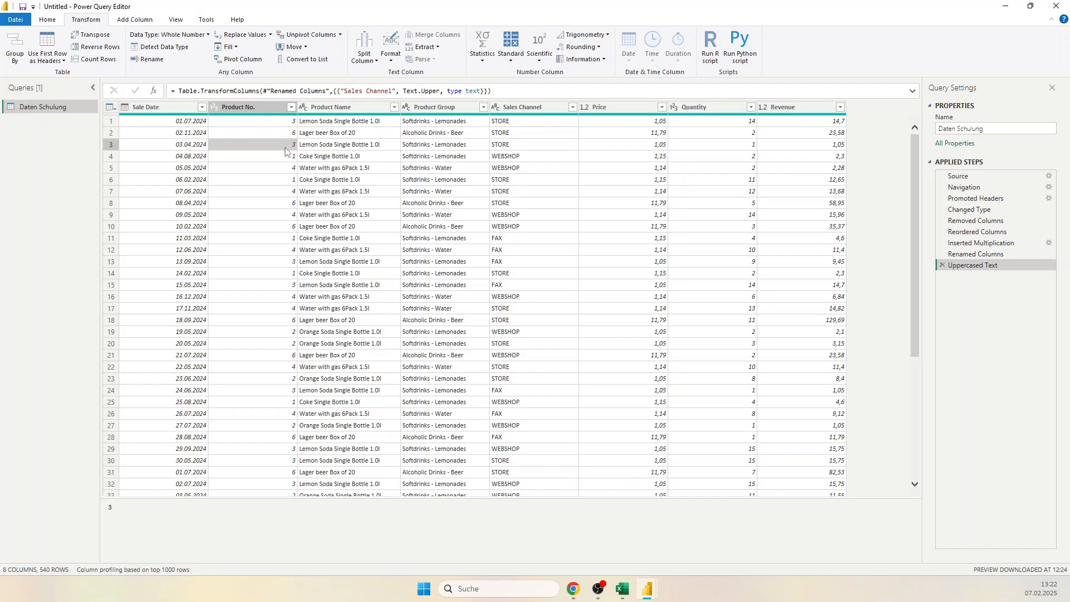
pyautogui.click(49, 21)
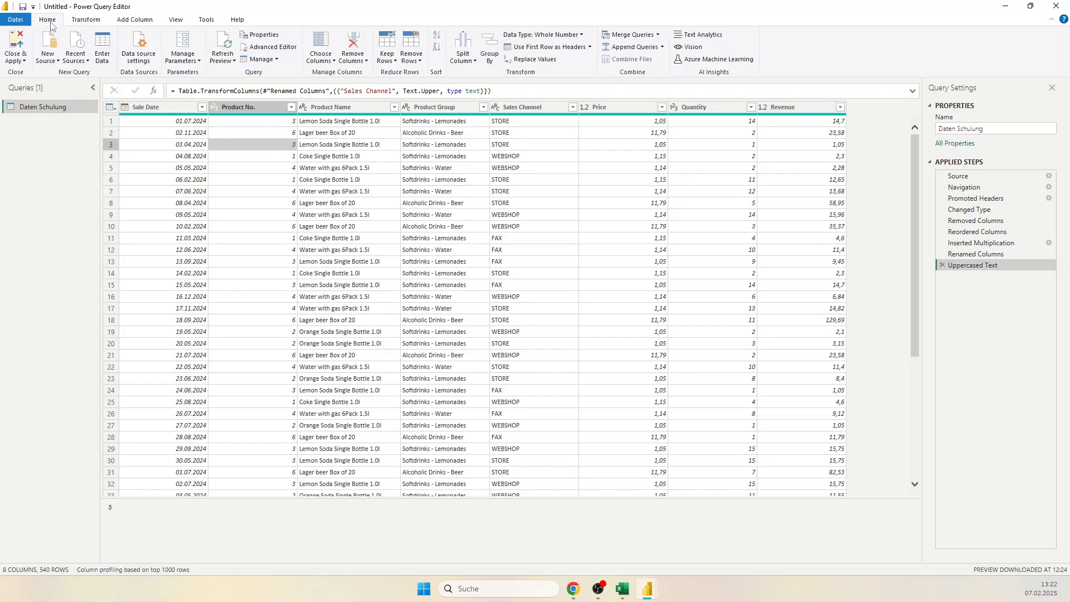
pyautogui.click(89, 22)
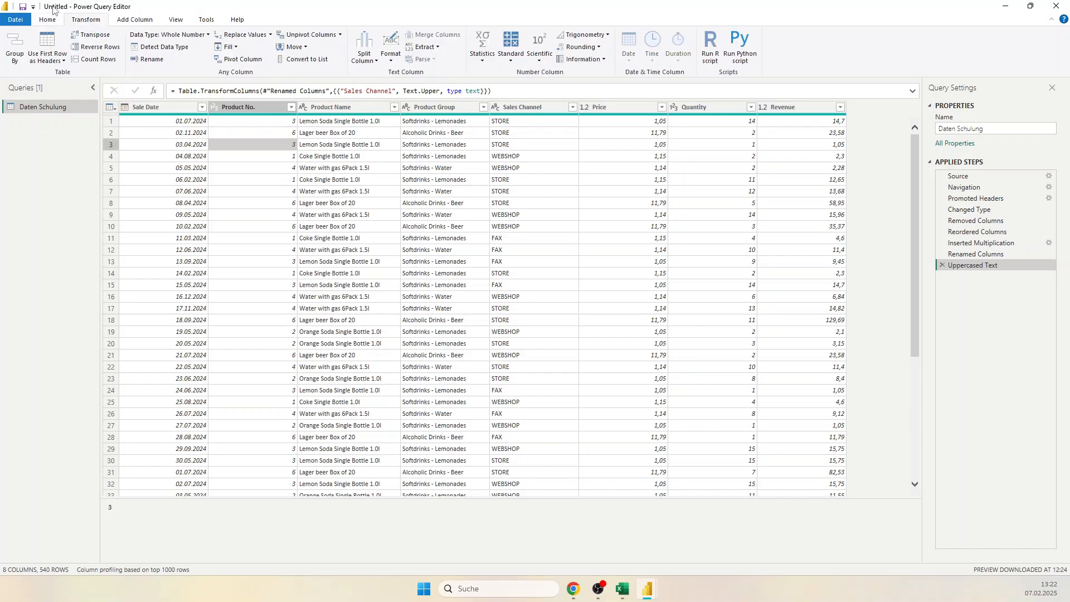
# Step: Filter the Product No. column to the values 1, 2 and 3, and delete the applied filter step
pyautogui.click(291, 107)
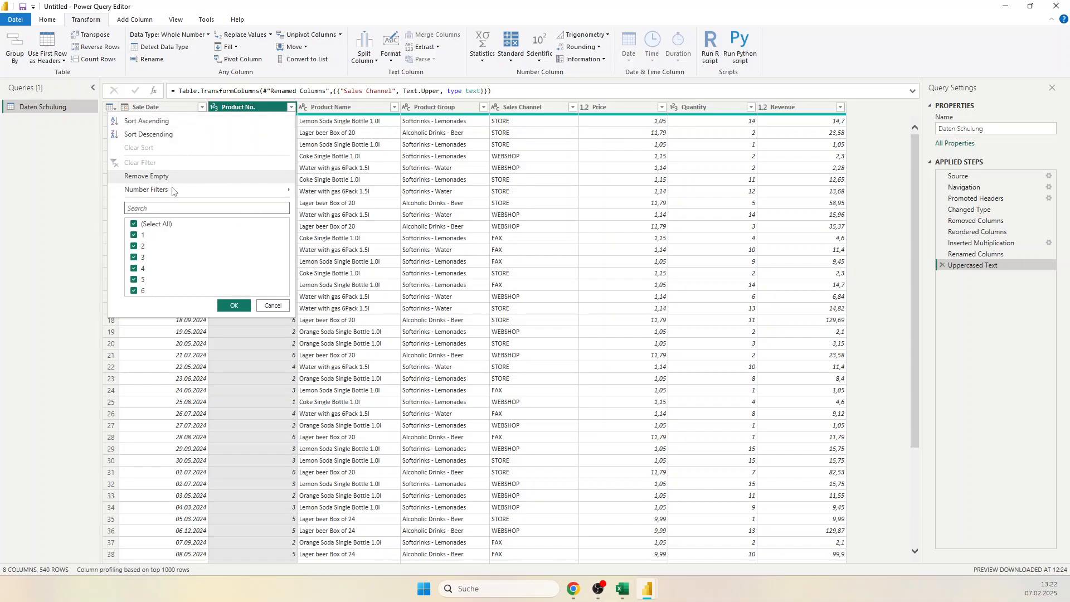
pyautogui.moveTo(179, 193)
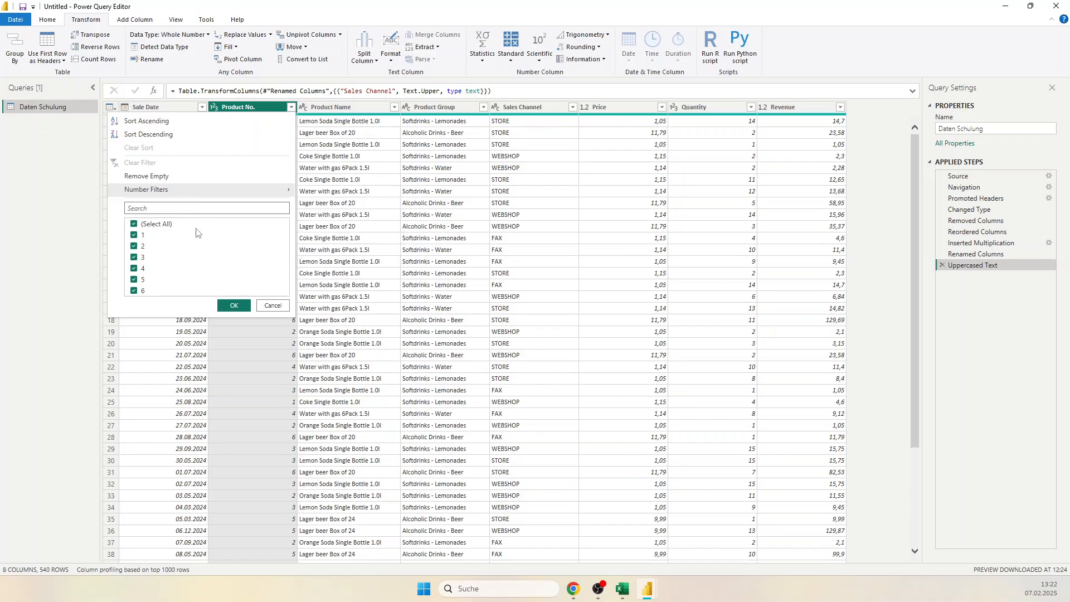
pyautogui.click(134, 224)
pyautogui.click(134, 234)
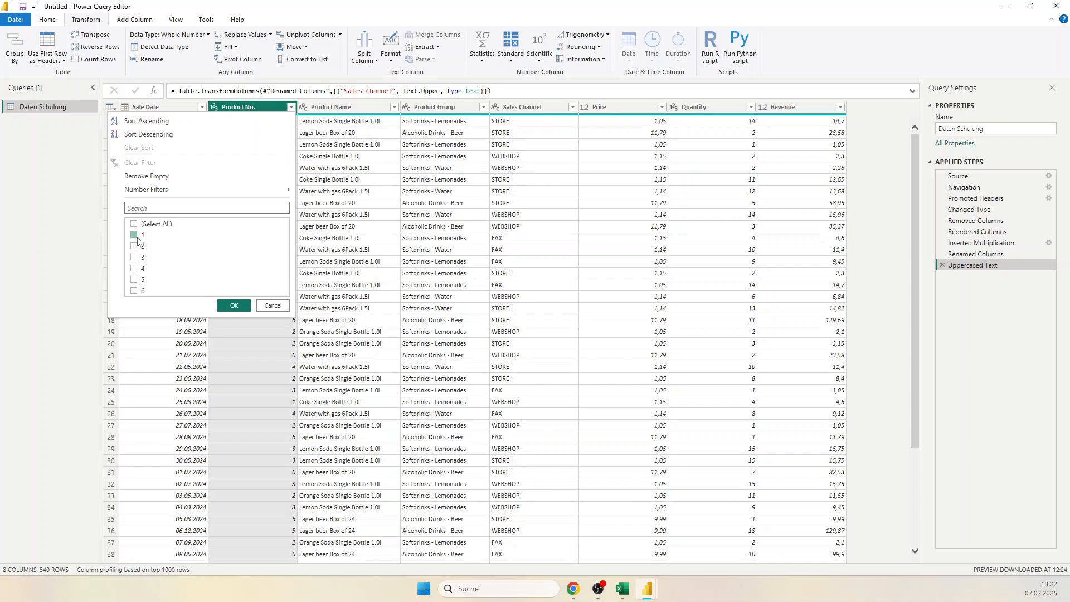
pyautogui.click(134, 246)
pyautogui.click(134, 257)
pyautogui.click(134, 246)
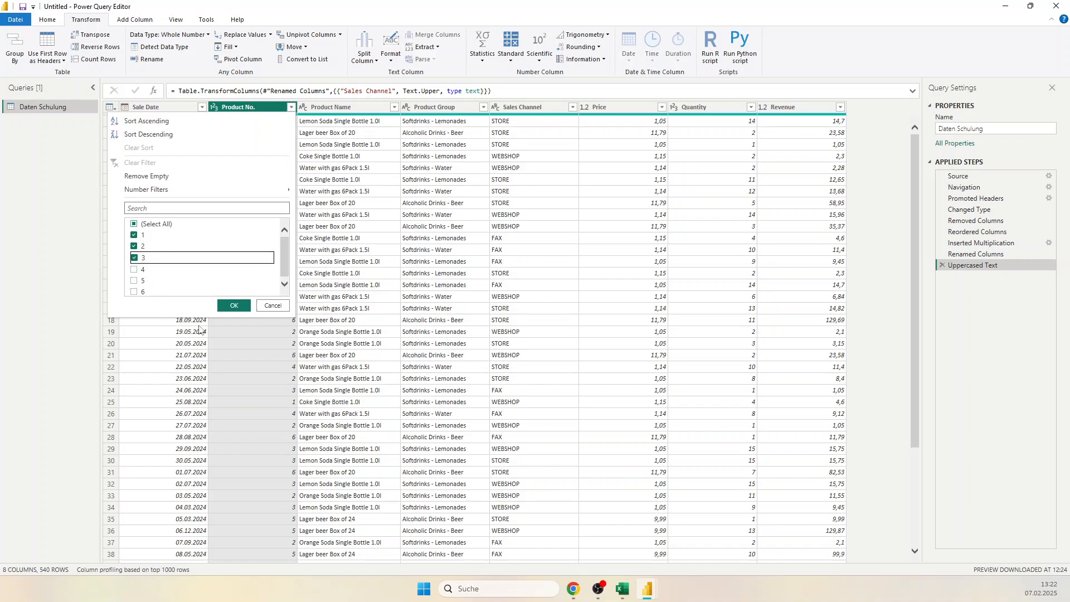
pyautogui.click(133, 246)
pyautogui.click(231, 306)
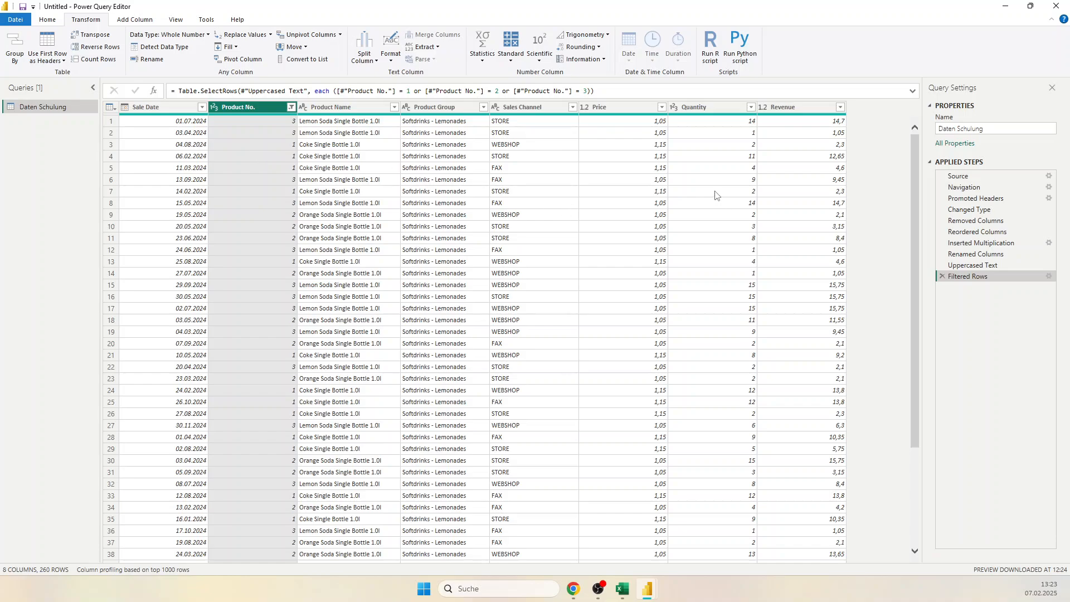
pyautogui.click(942, 276)
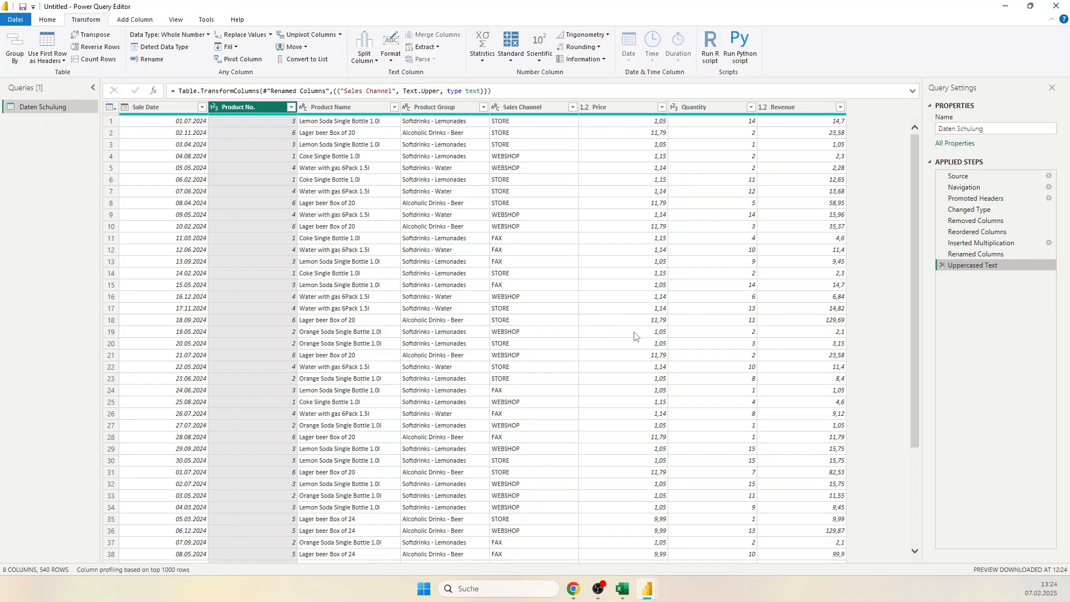
# Step: Look at the Power BI Desktop report and the Excel source workbook, and return to the Power Query Editor
pyautogui.moveTo(618, 598)
pyautogui.moveTo(648, 590)
pyautogui.click(616, 552)
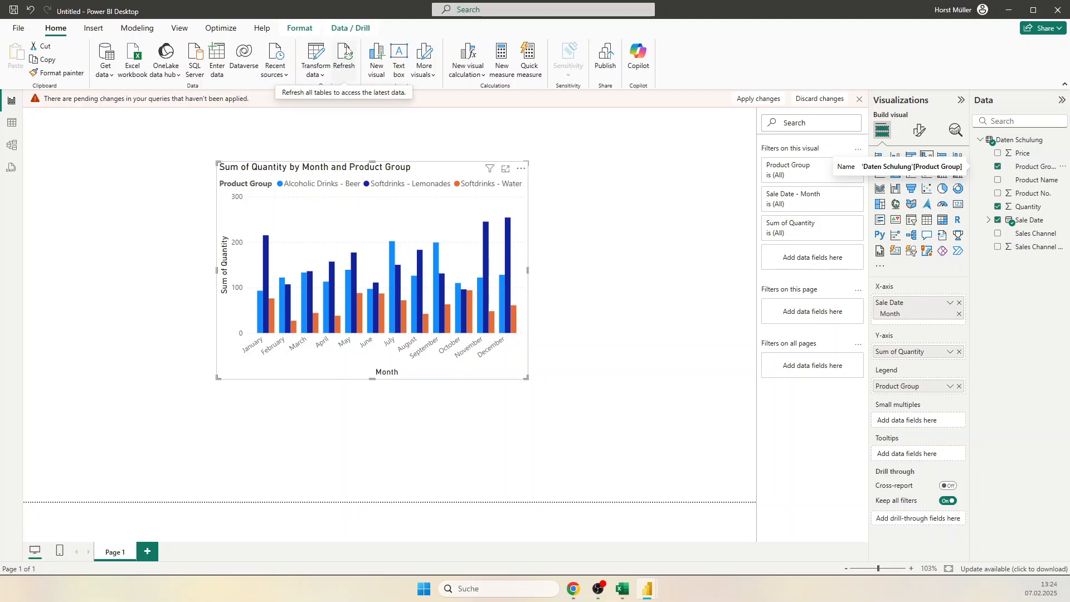
pyautogui.click(623, 590)
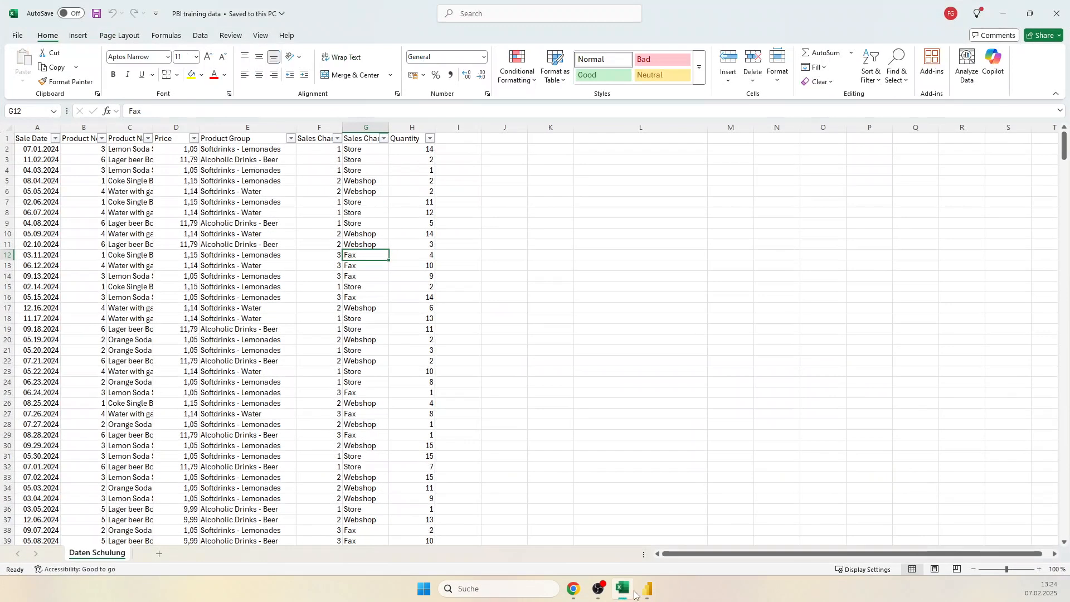
pyautogui.click(679, 555)
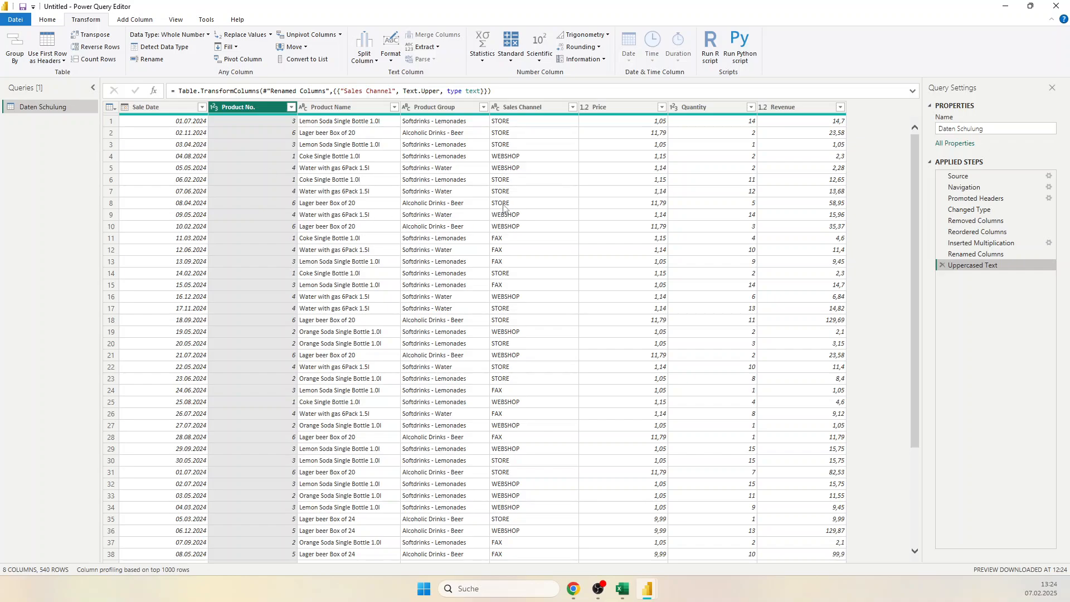
# Step: Replace the value 4 with 40 in the Product No. column and delete the applied replacement step
pyautogui.click(549, 184)
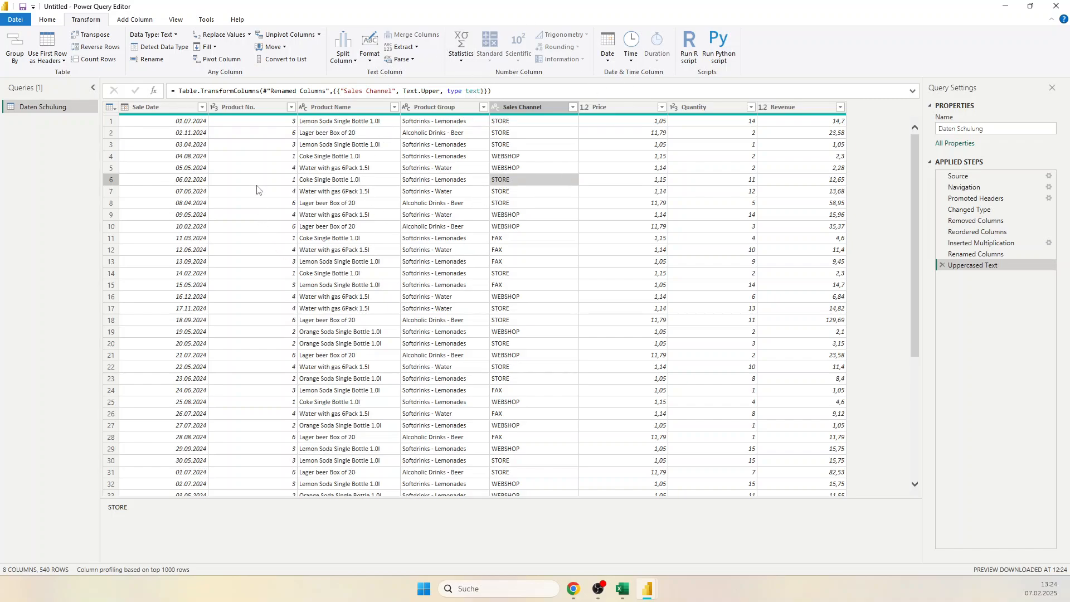
pyautogui.click(256, 168)
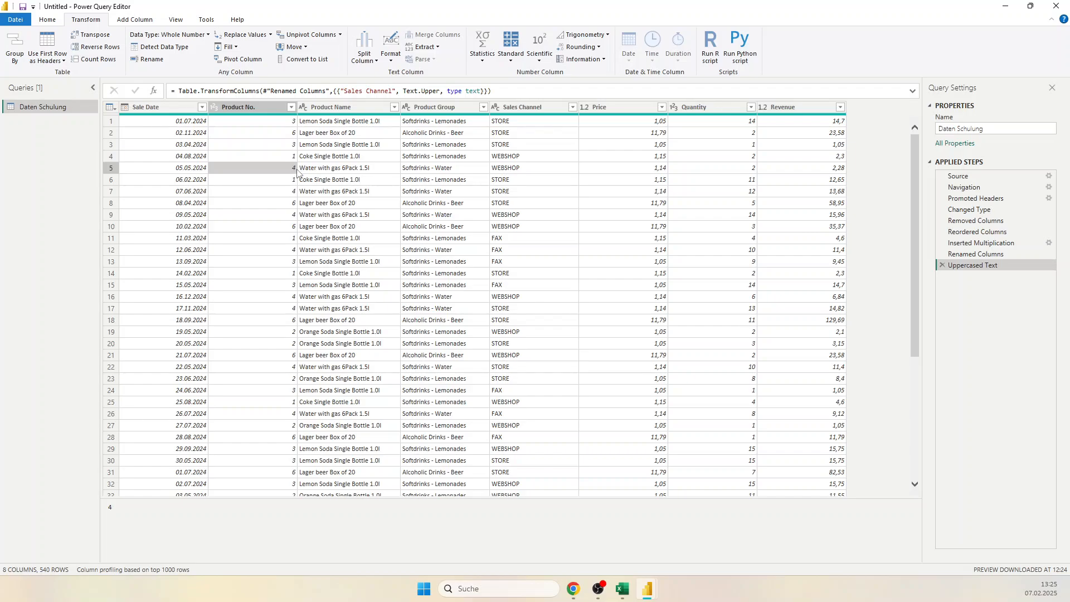
pyautogui.click(249, 37)
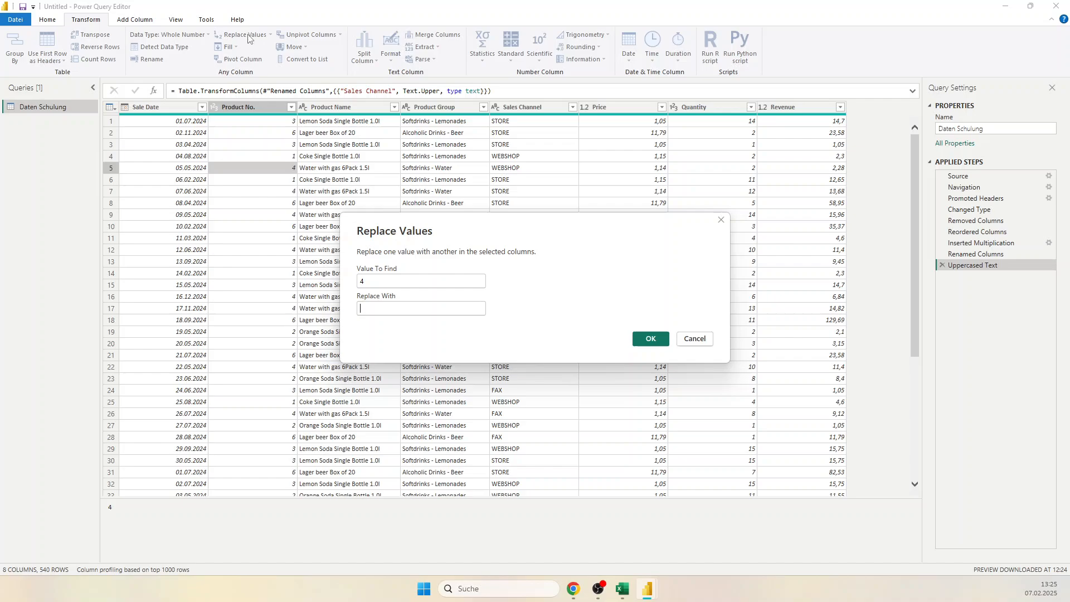
pyautogui.click(363, 307)
pyautogui.write('40')
pyautogui.click(645, 342)
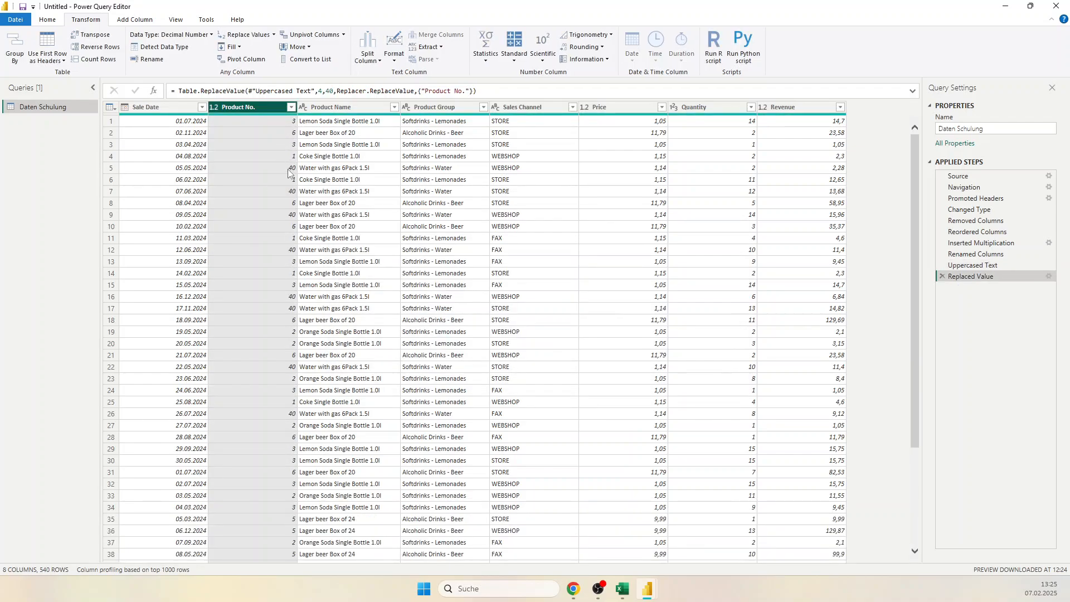
pyautogui.click(943, 277)
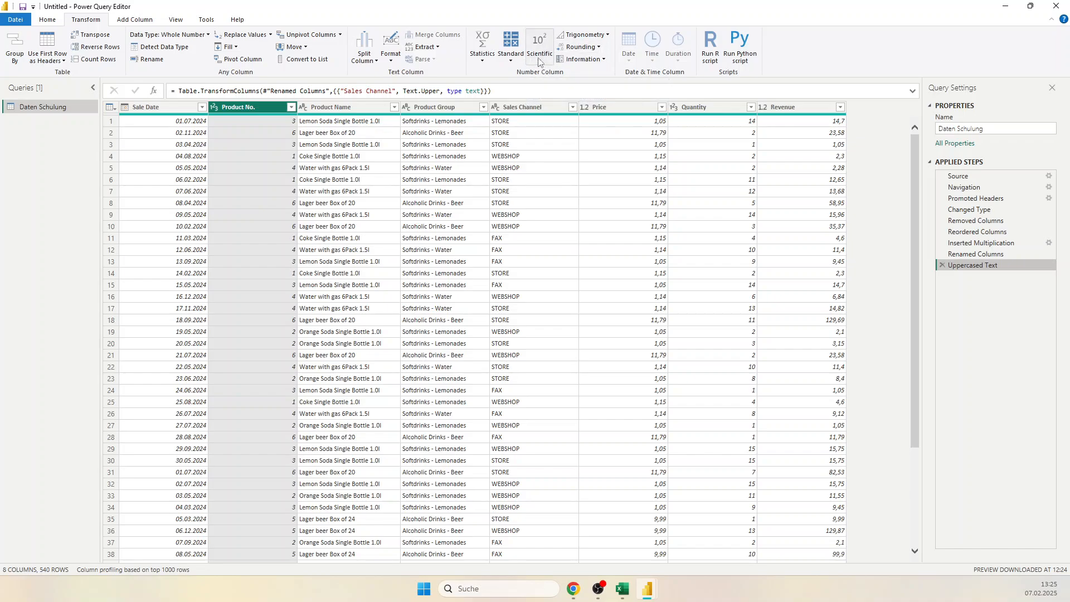
# Step: Examine the date transformation options for the Sale Date column, including the Year choices, without applying one
pyautogui.click(168, 111)
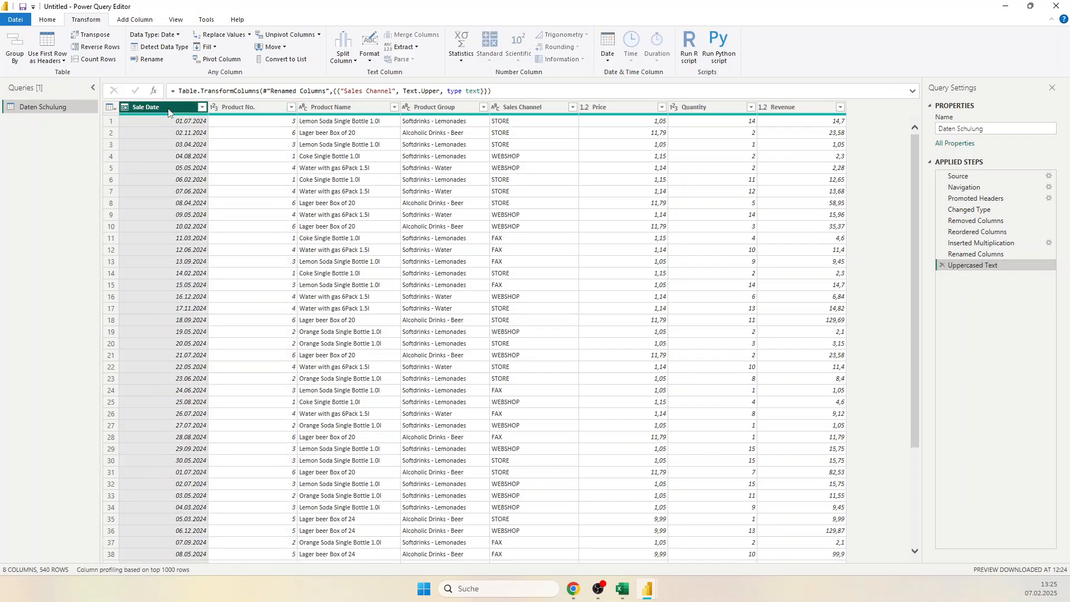
pyautogui.click(608, 47)
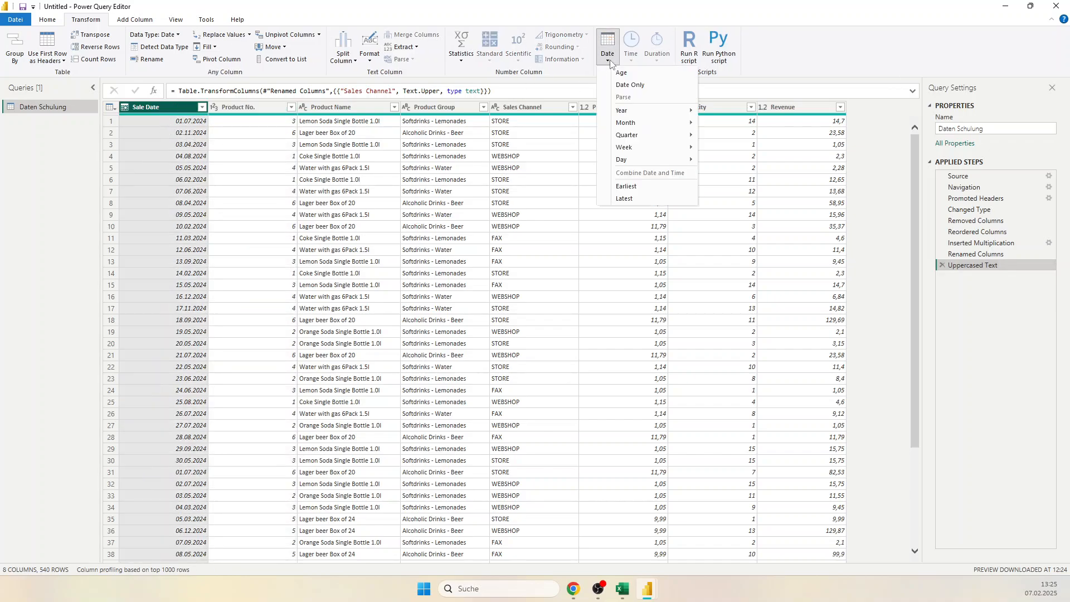
pyautogui.moveTo(667, 113)
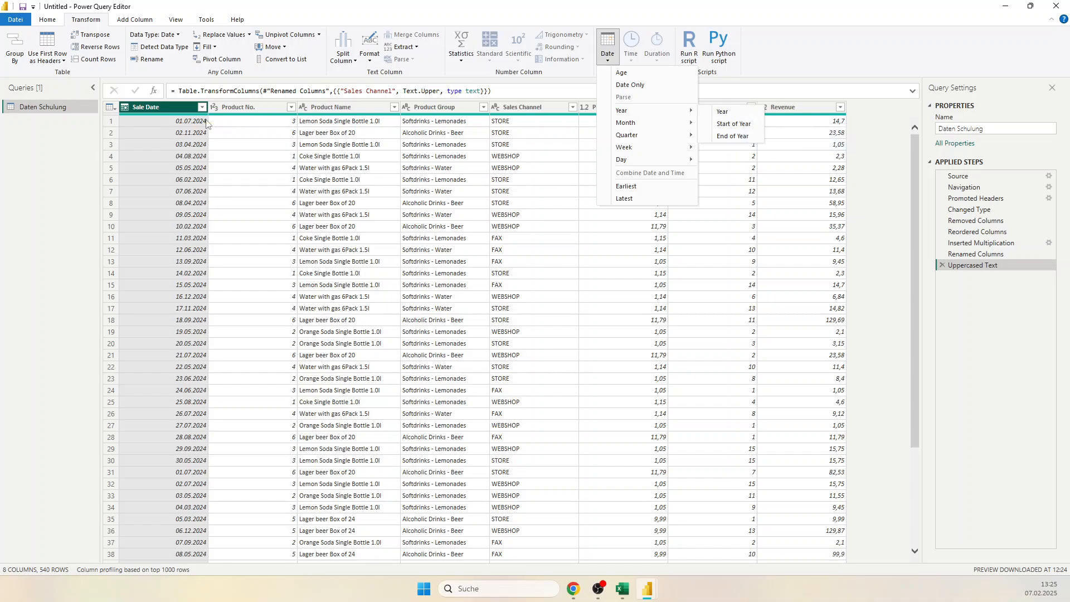
pyautogui.moveTo(653, 141)
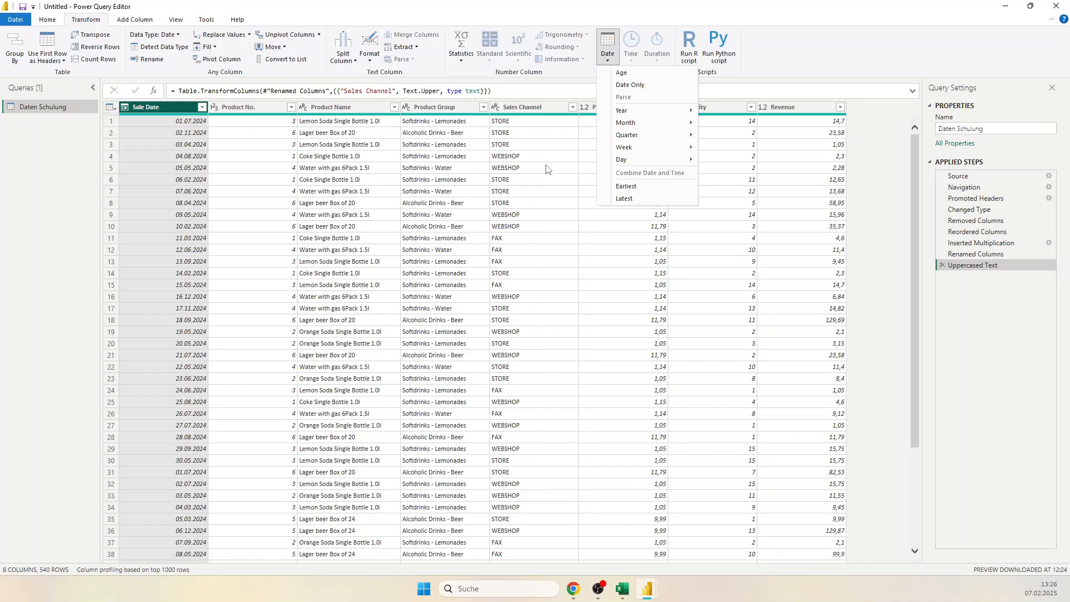
pyautogui.press('Escape')
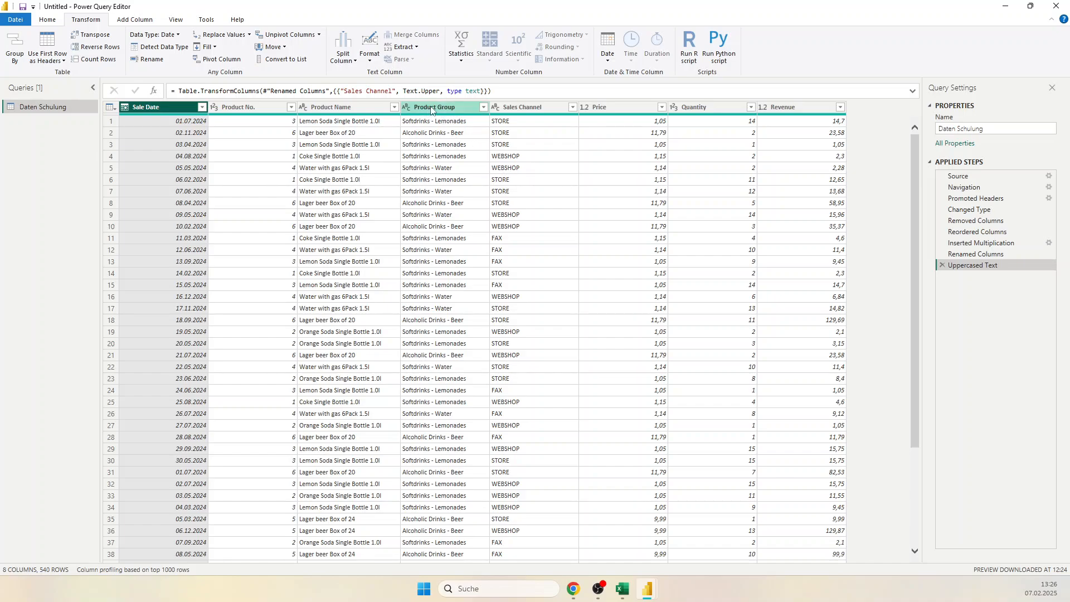
# Step: Split the Product Group column at each occurrence of a custom delimiter, a hyphen with a space on both sides
pyautogui.click(467, 109)
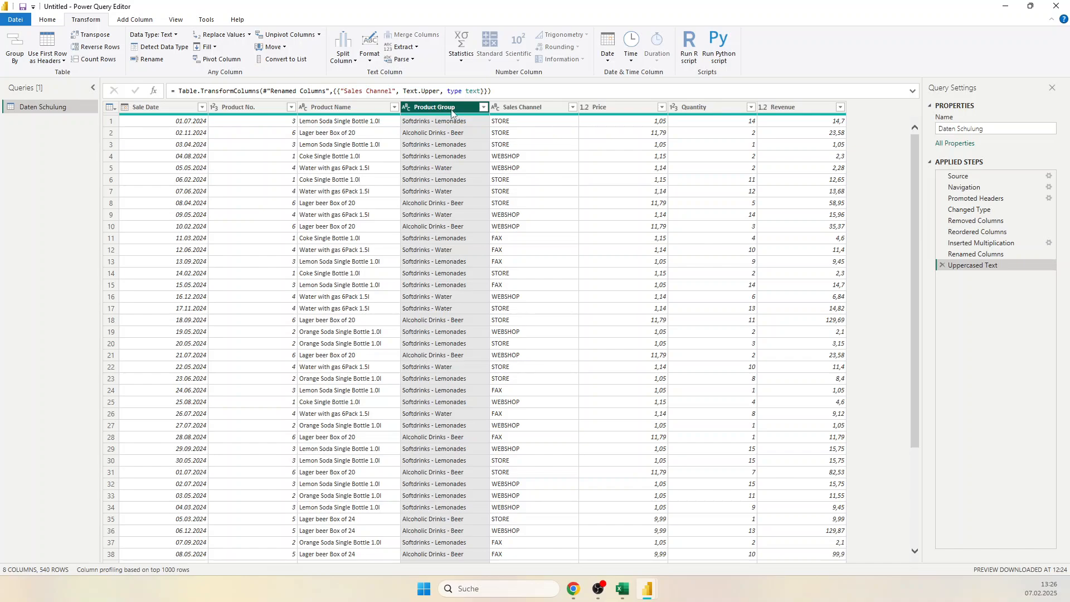
pyautogui.click(353, 62)
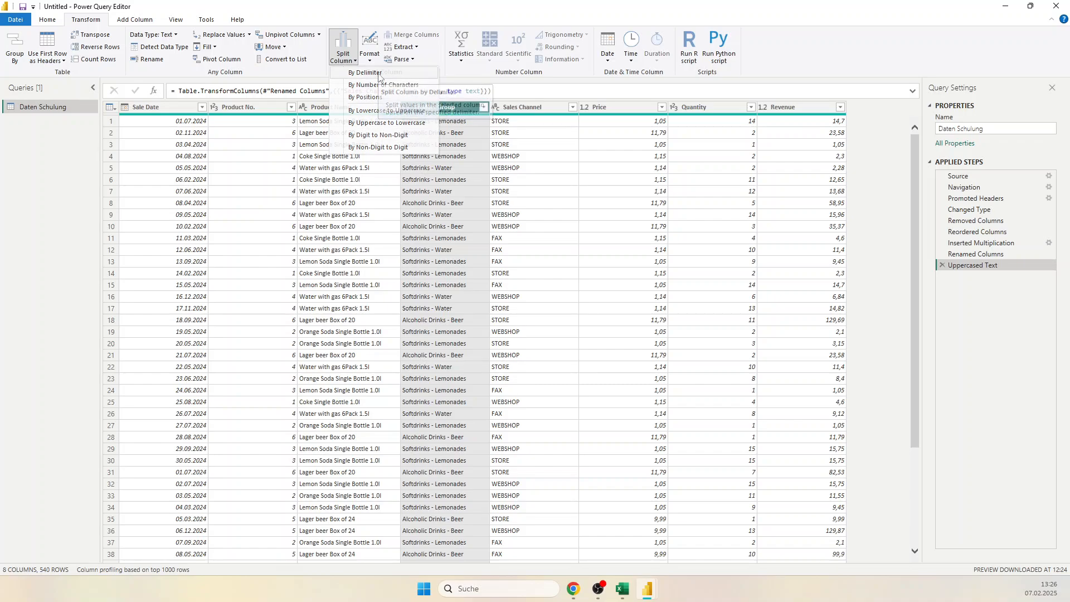
pyautogui.click(378, 74)
pyautogui.moveTo(524, 149); pyautogui.dragTo(714, 98)
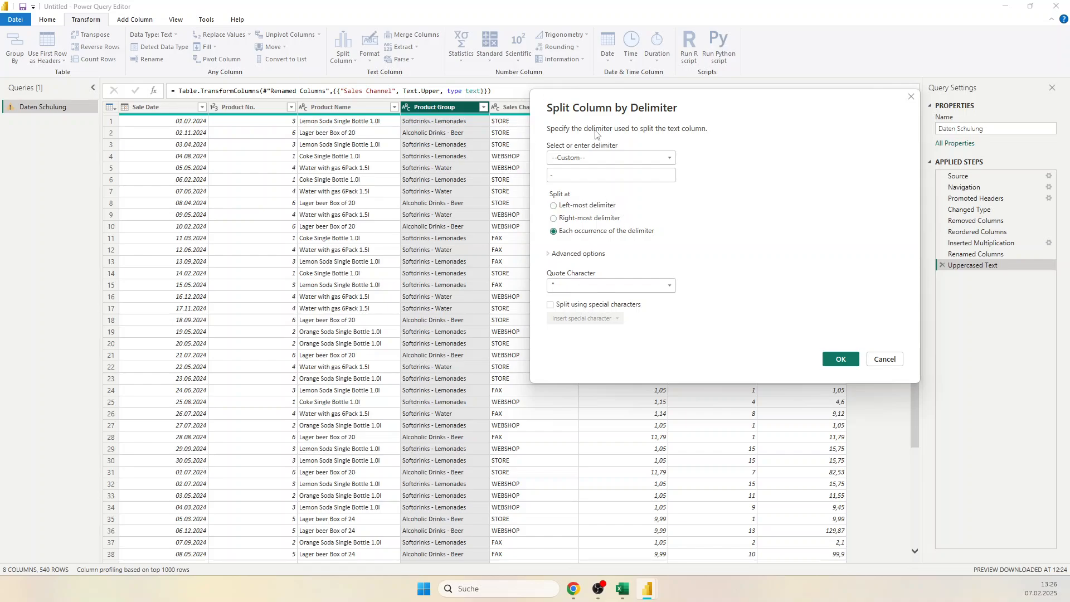
pyautogui.click(580, 159)
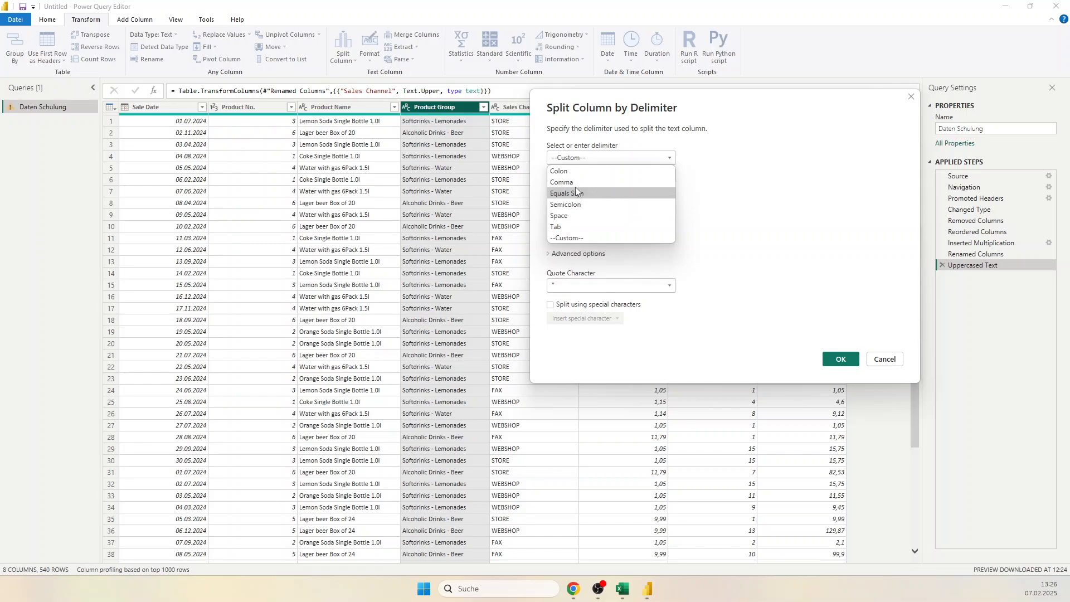
pyautogui.click(563, 237)
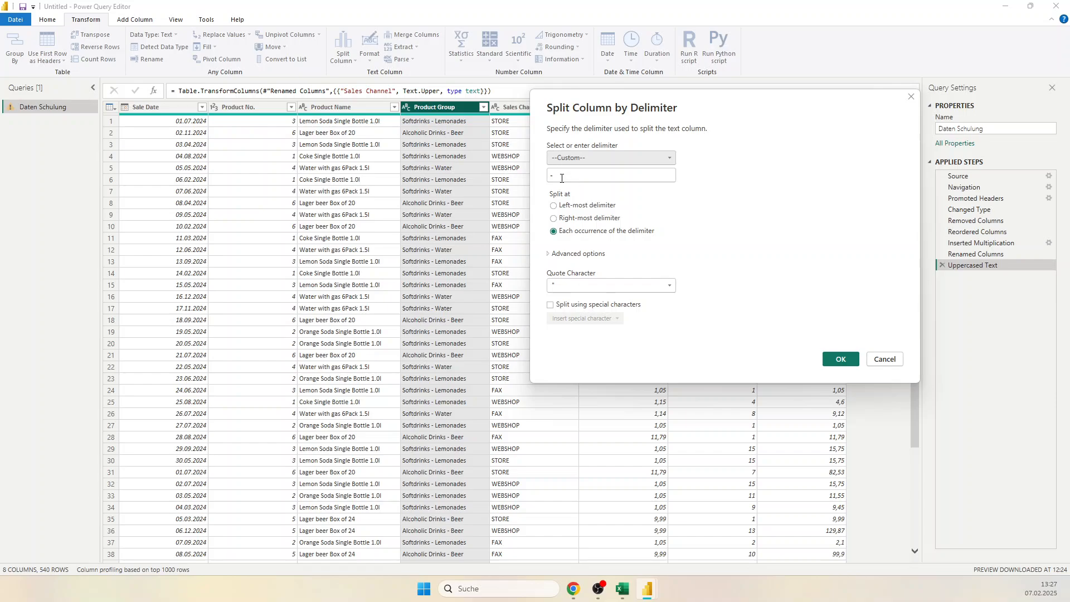
pyautogui.moveTo(562, 178); pyautogui.dragTo(438, 176)
pyautogui.press('BackSpace')
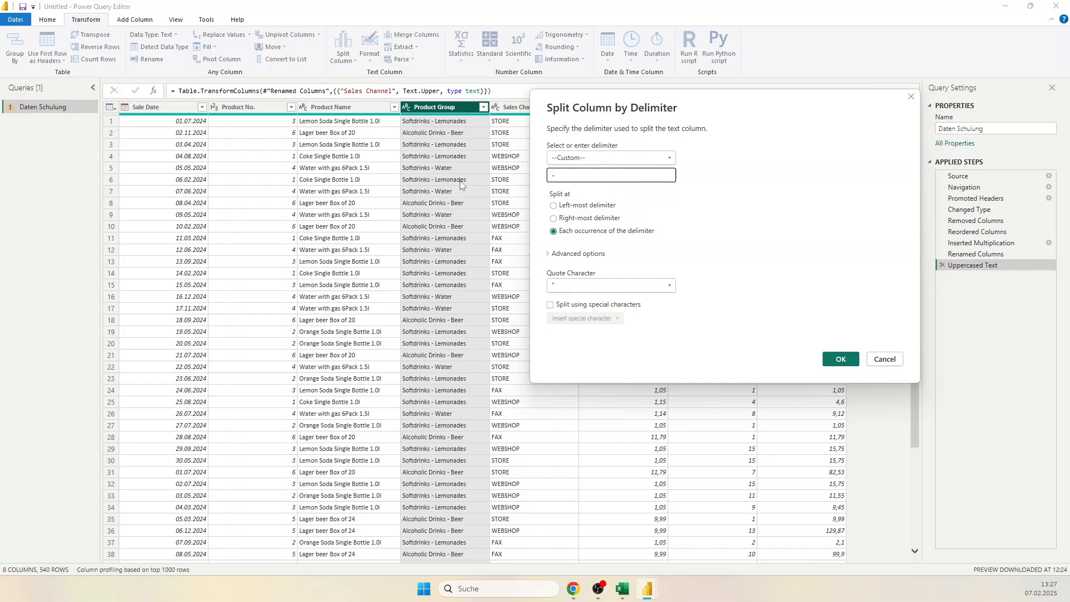
pyautogui.click(841, 359)
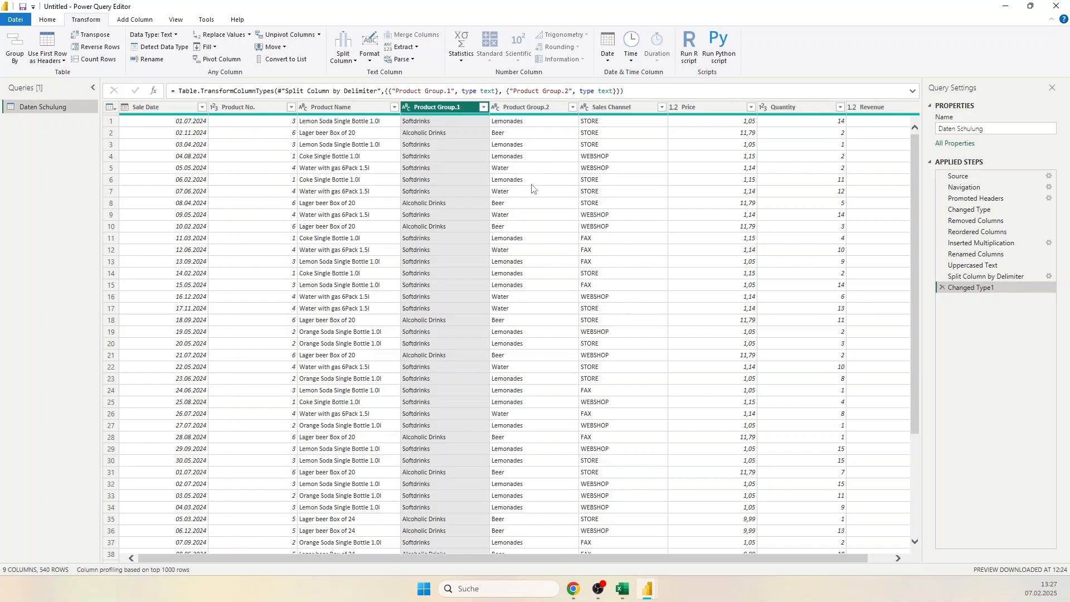
# Step: Rename the Product Group.1 column as Main Product Group
pyautogui.rightClick(431, 111)
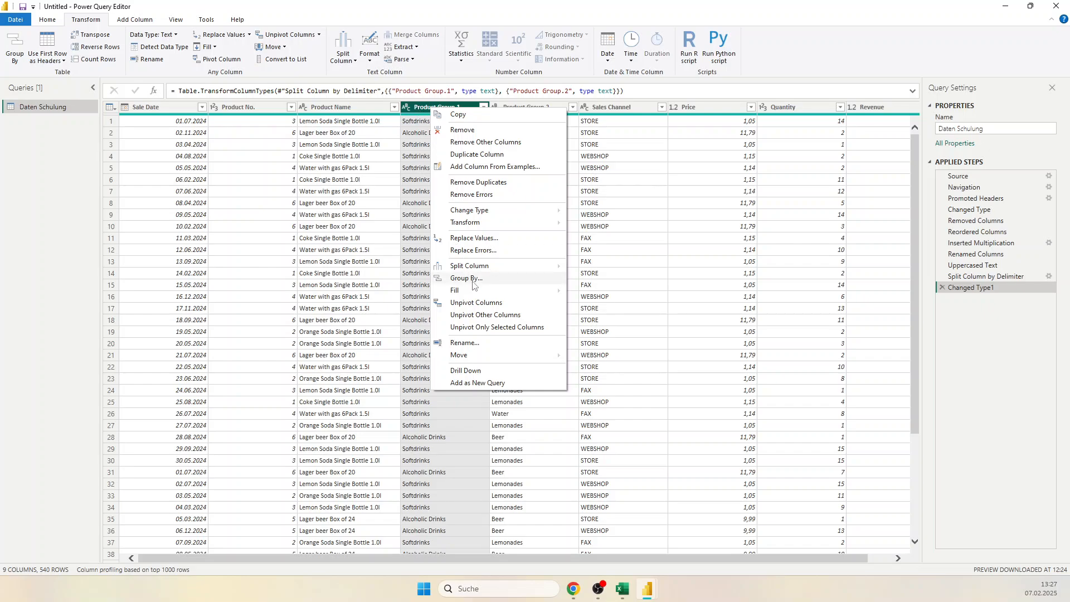
pyautogui.click(488, 344)
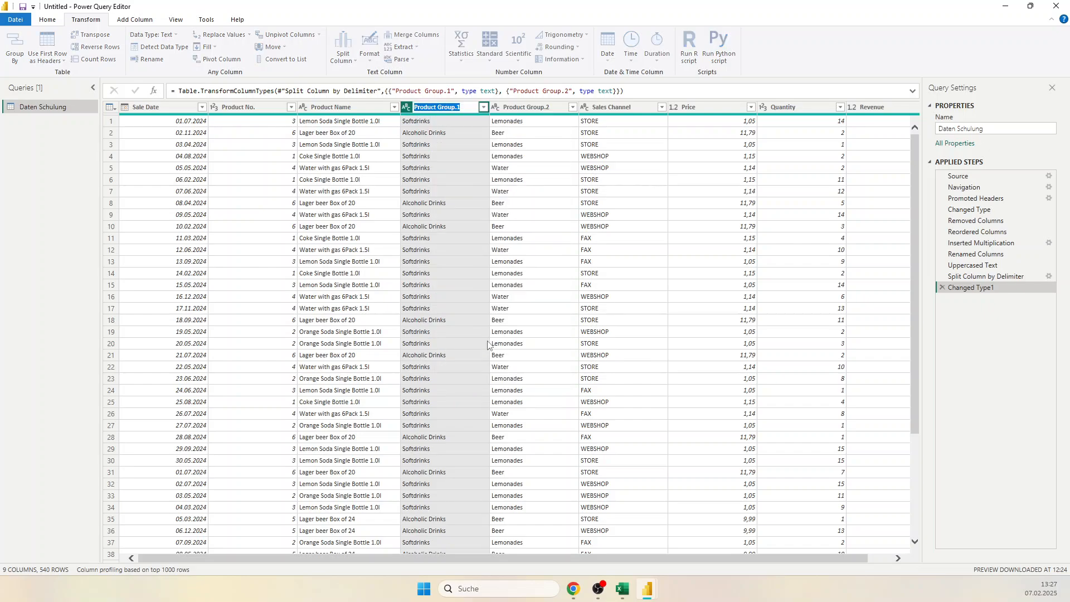
pyautogui.write('M')
pyautogui.write('ain Product Group')
pyautogui.press('Return')
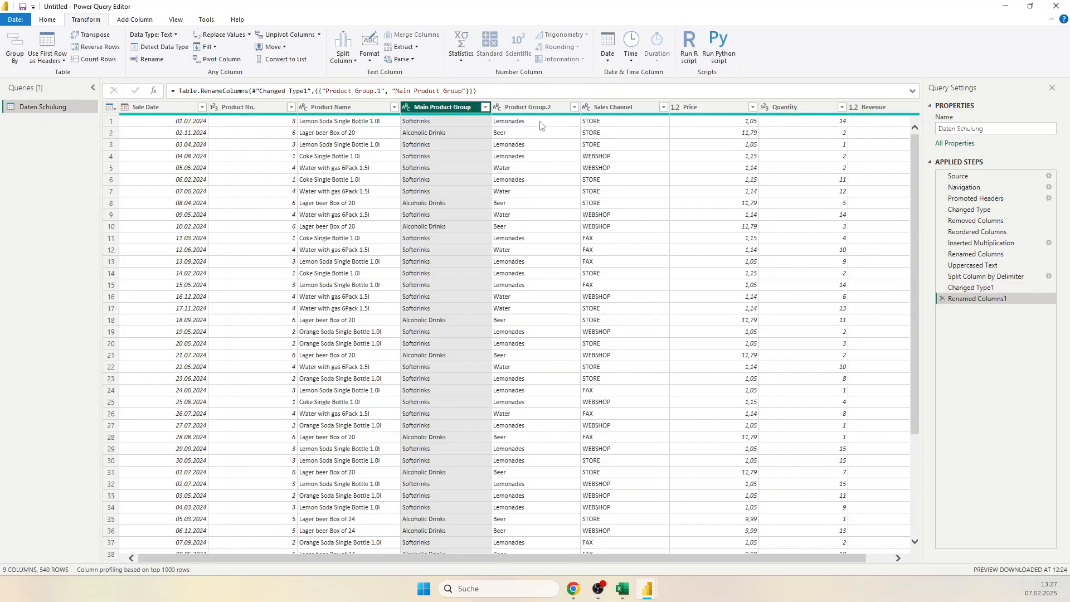
# Step: Rename the Product Group.2 column as Product Group
pyautogui.rightClick(534, 114)
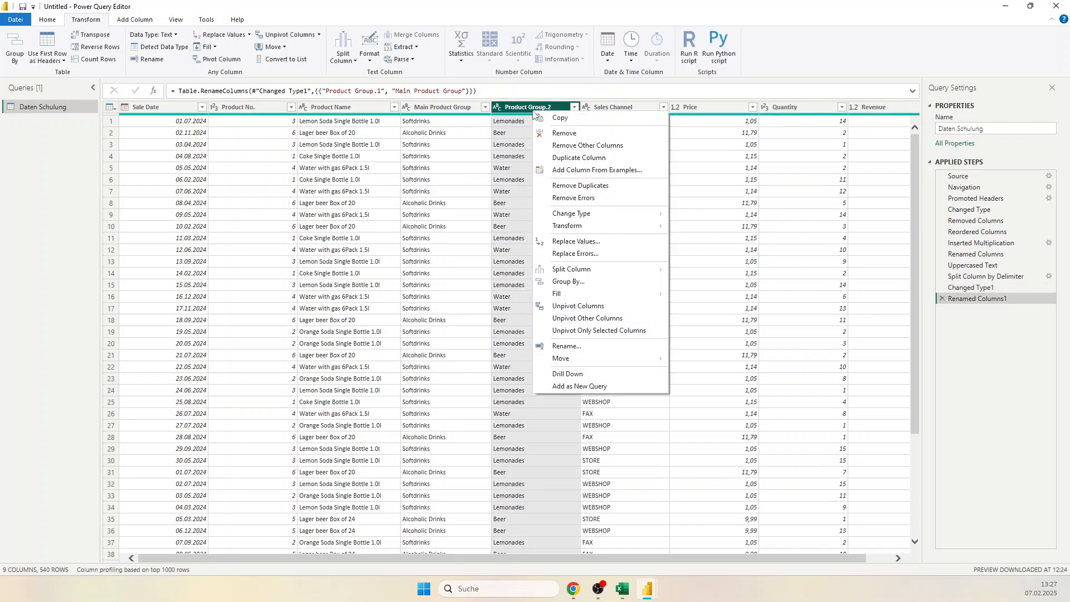
pyautogui.click(580, 348)
pyautogui.click(553, 107)
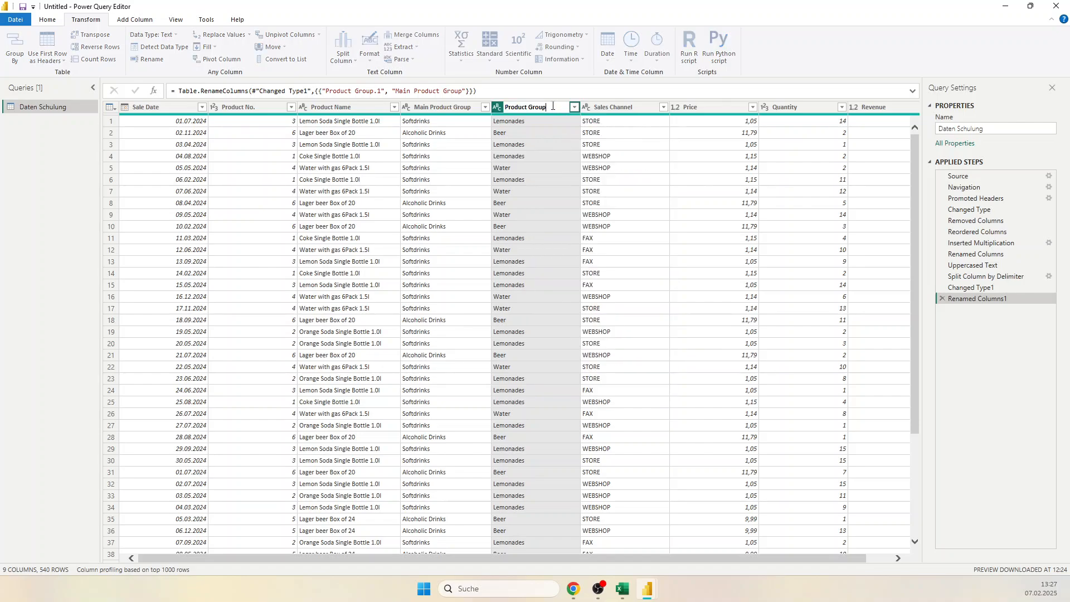
pyautogui.press('Return')
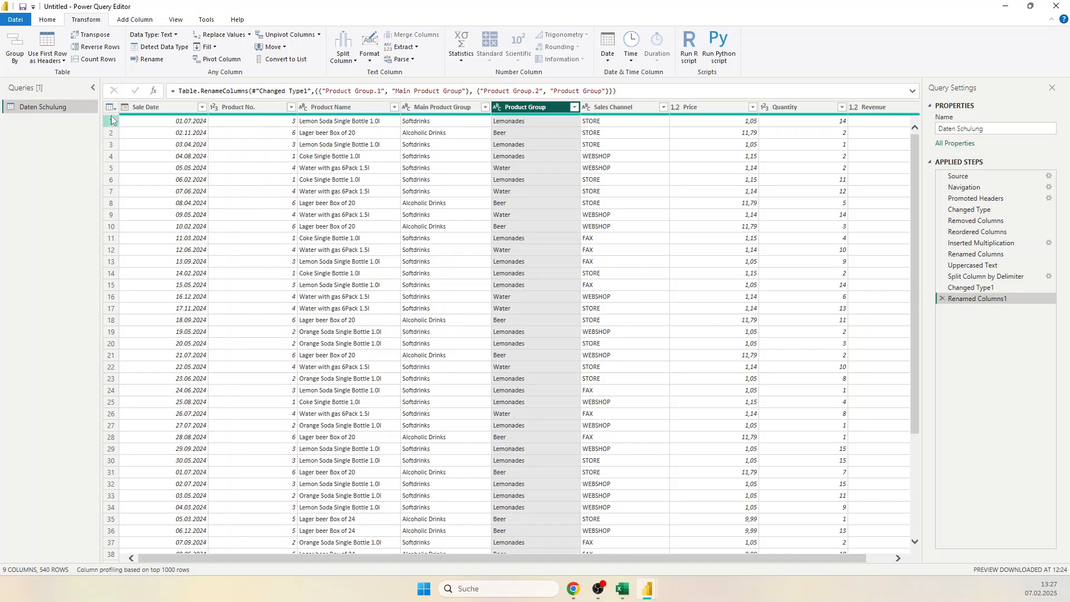
# Step: Rename the Daten Schulung query as Training data
pyautogui.click(997, 129)
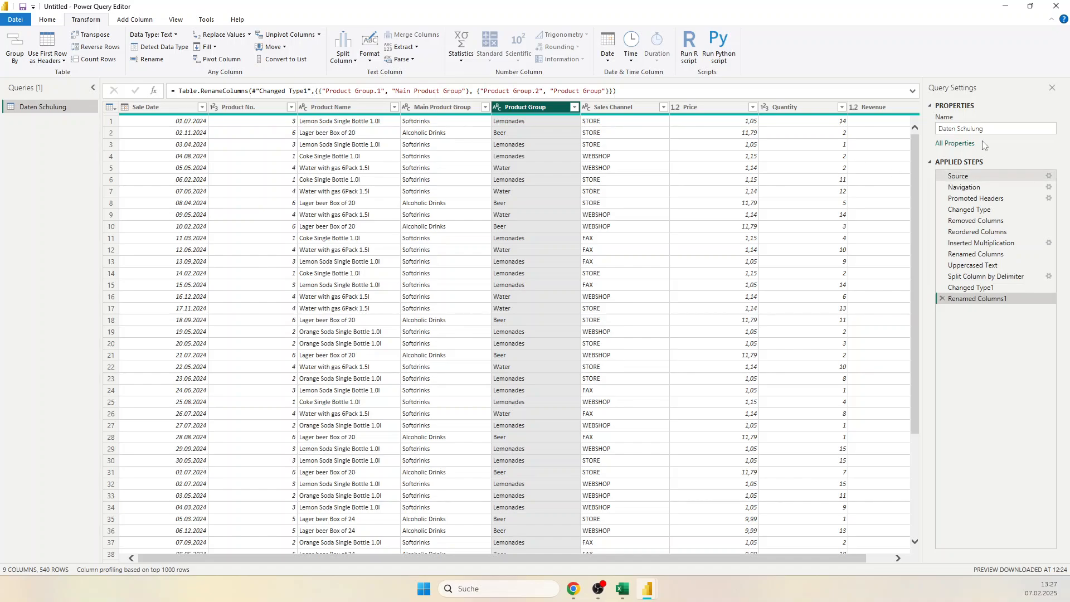
pyautogui.hotkey('ctrl', 'shift', 'Left')
pyautogui.hotkey('ctrl', 'shift', 'Left')
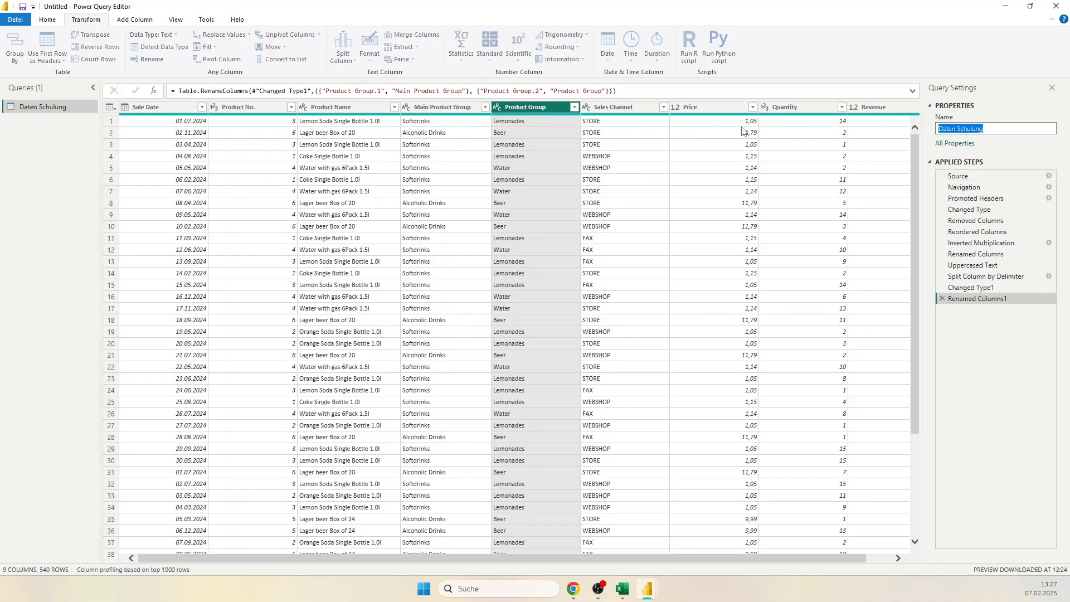
pyautogui.write('D')
pyautogui.press('Return')
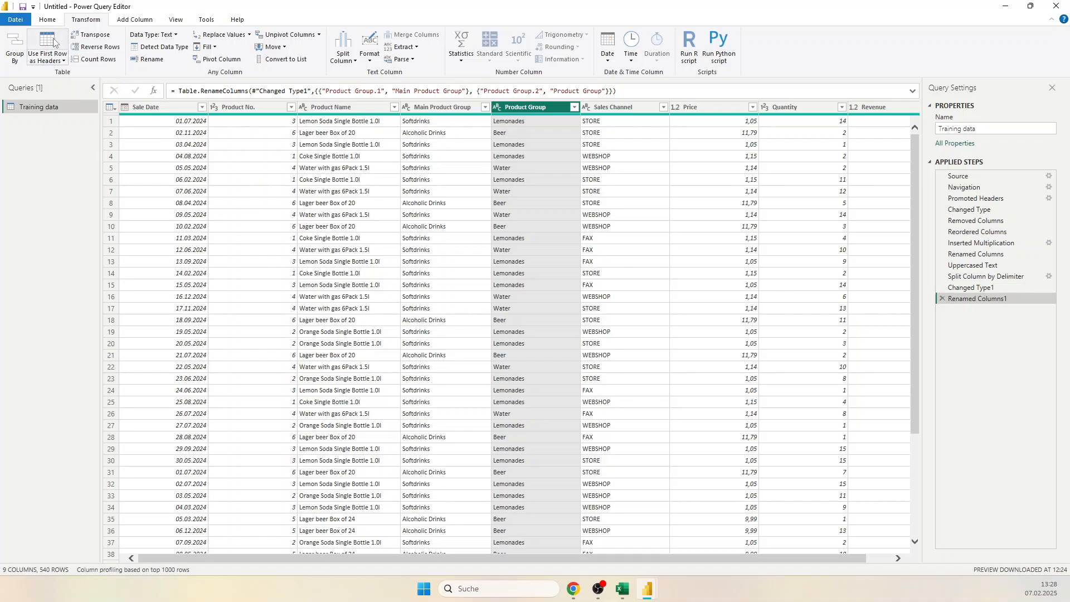
# Step: Apply the pending query changes and close Power Query Editor to return to the report
pyautogui.click(15, 19)
pyautogui.click(62, 251)
pyautogui.click(15, 20)
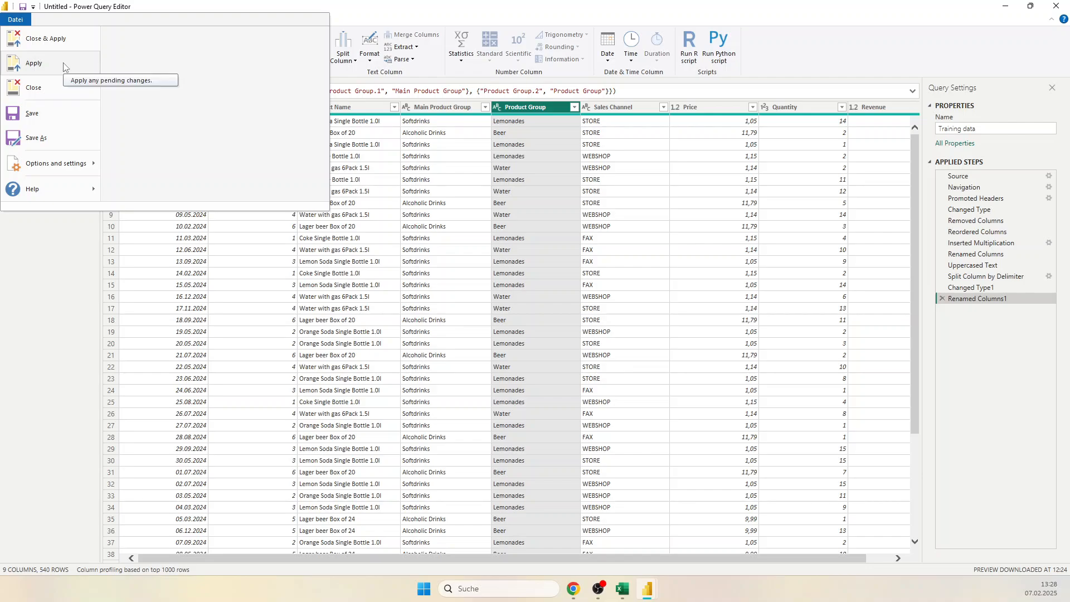
pyautogui.click(45, 39)
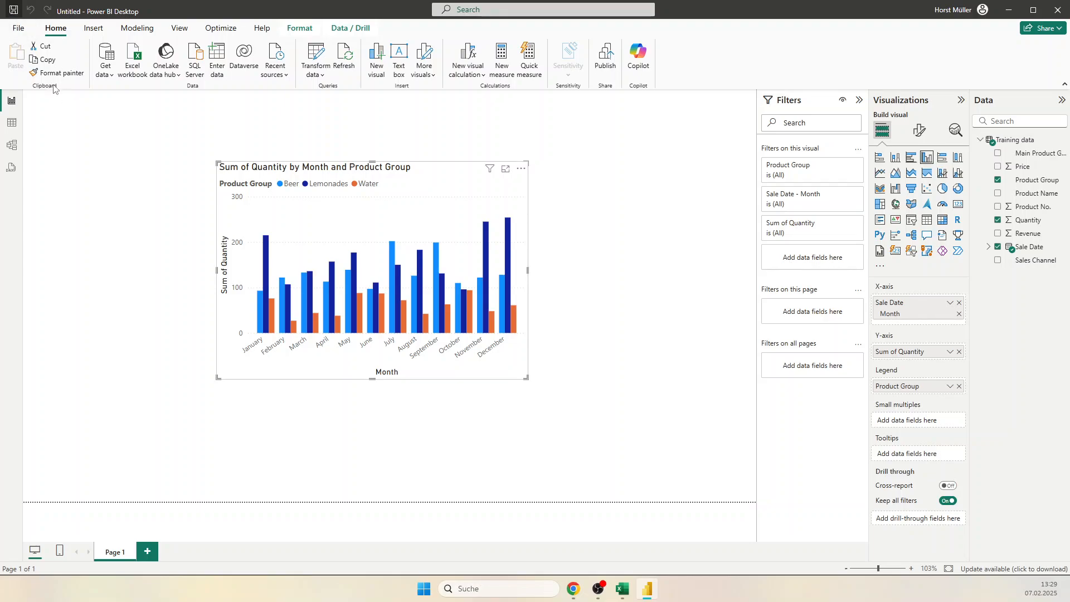
# Step: Save the report as Training Report in the Power BI training folder and return to the report canvas
pyautogui.click(19, 28)
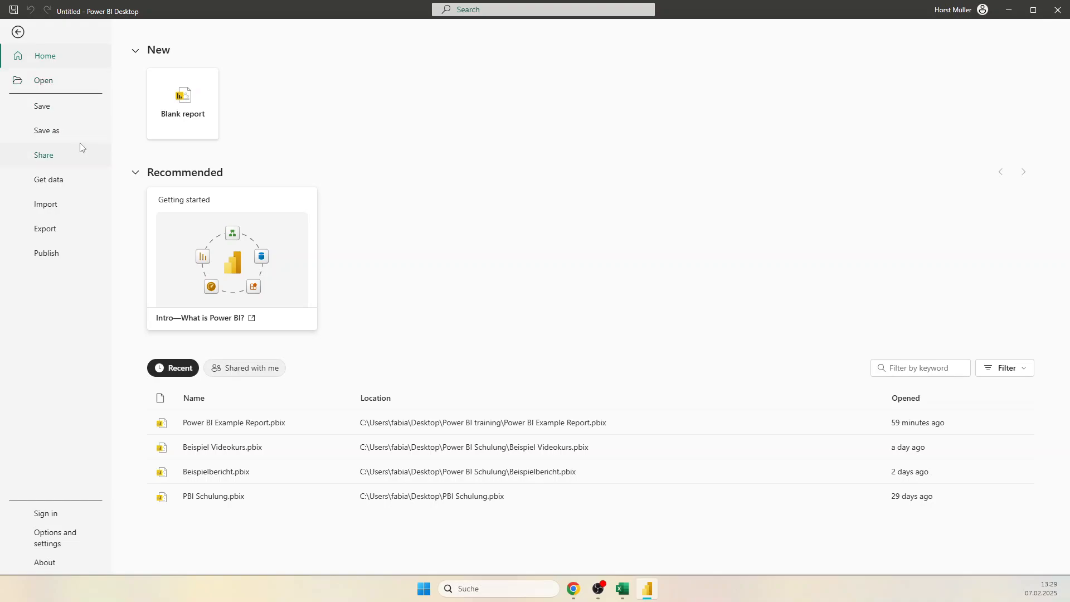
pyautogui.click(54, 131)
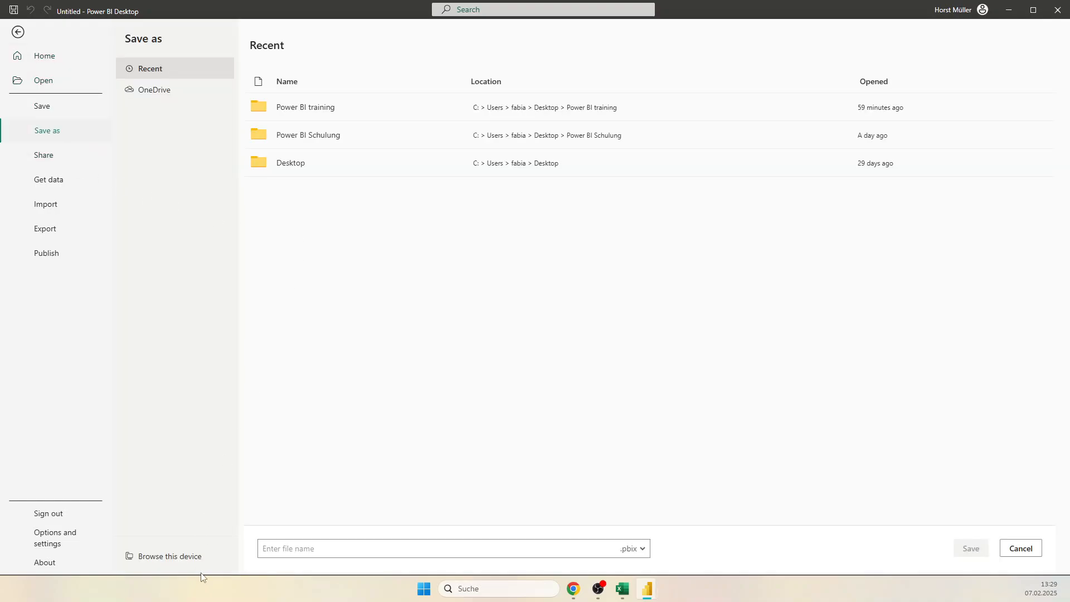
pyautogui.click(184, 557)
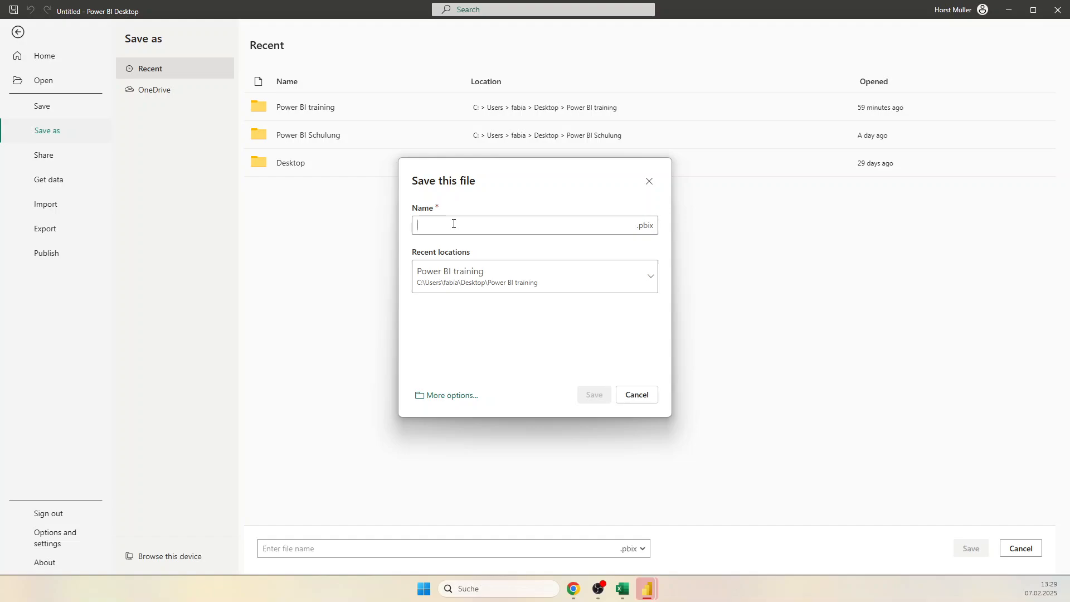
pyautogui.write('Training Report')
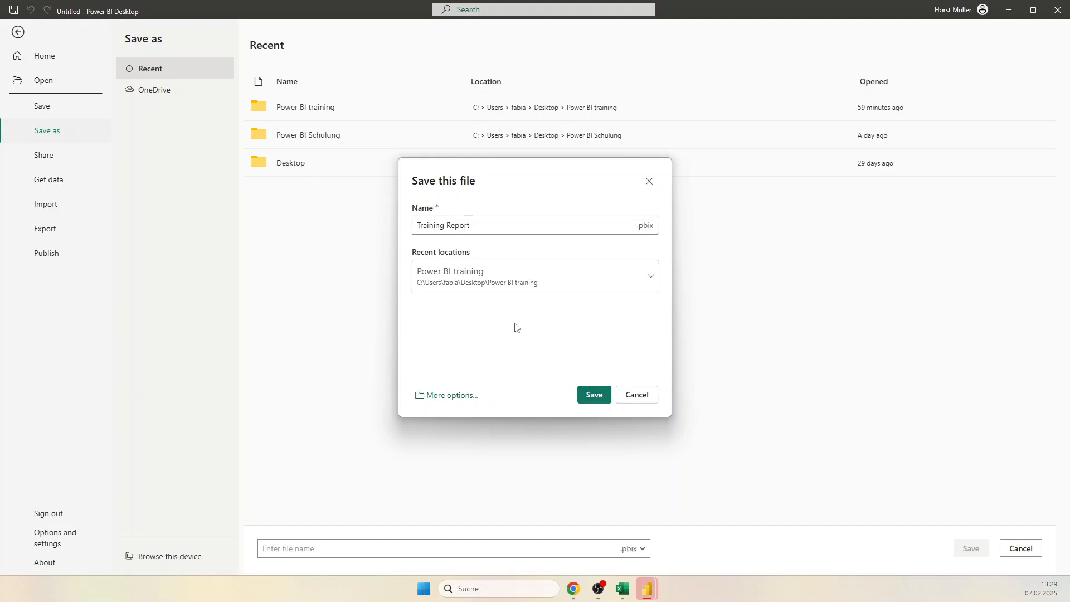
pyautogui.click(590, 395)
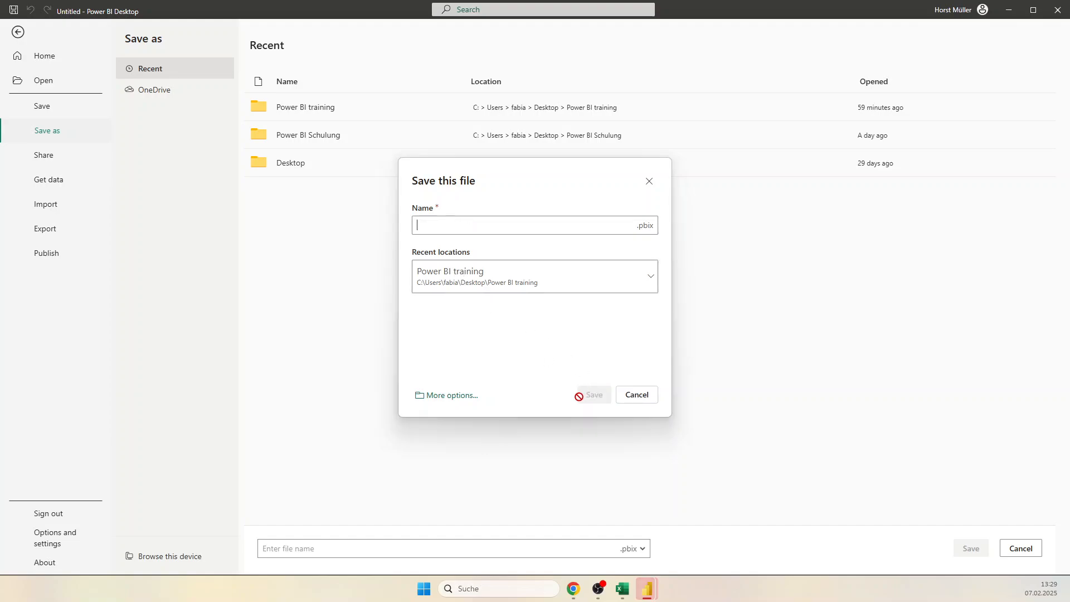
pyautogui.click(633, 400)
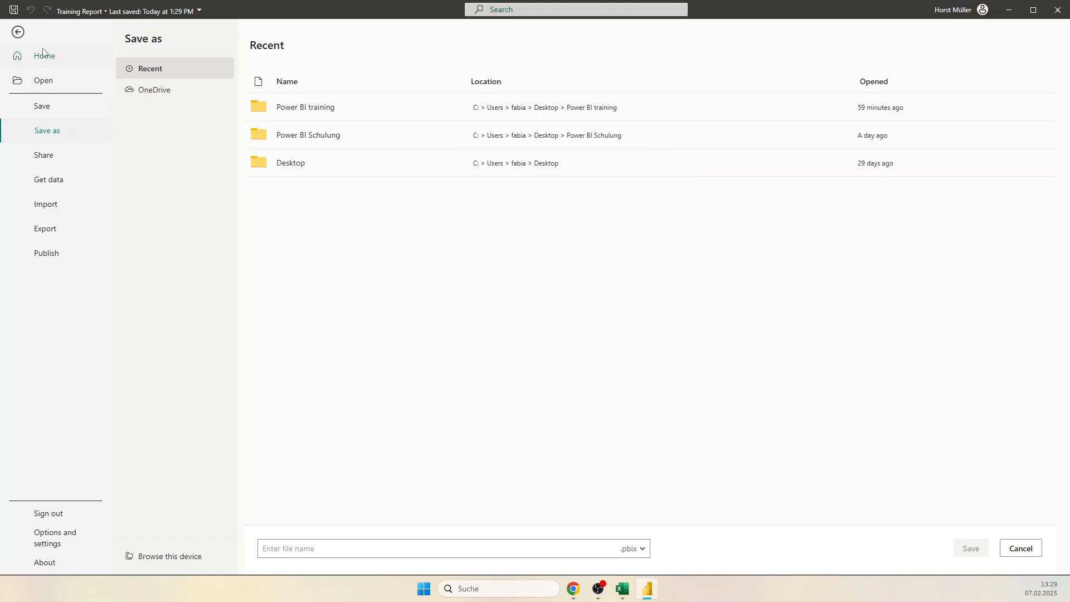
pyautogui.click(18, 33)
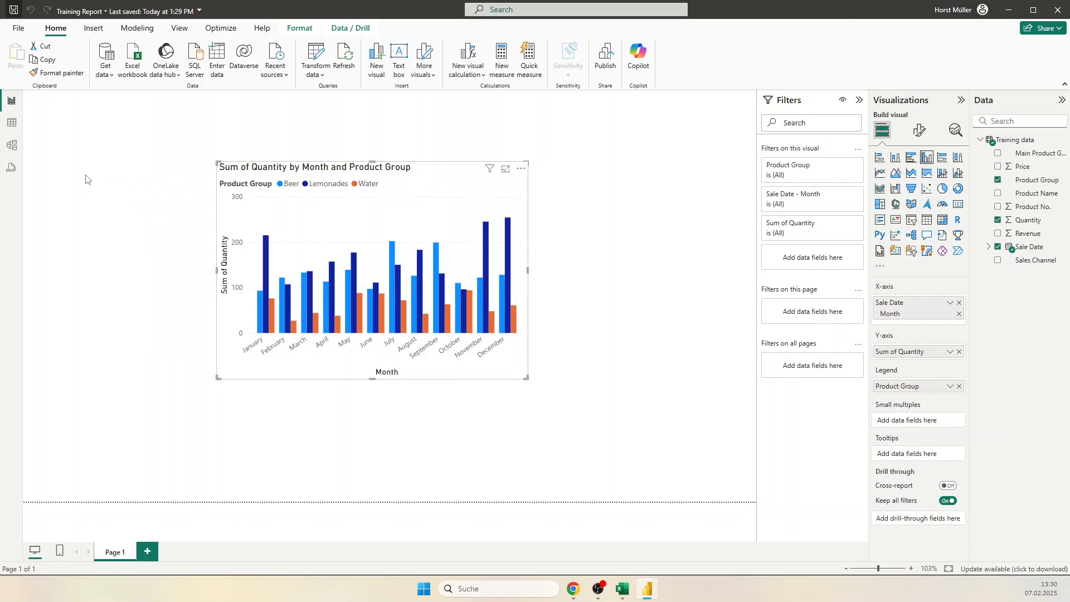
# Step: In the model view, enlarge the Training data card to fit all fields and format Price as Currency with $ English (United States)
pyautogui.click(12, 145)
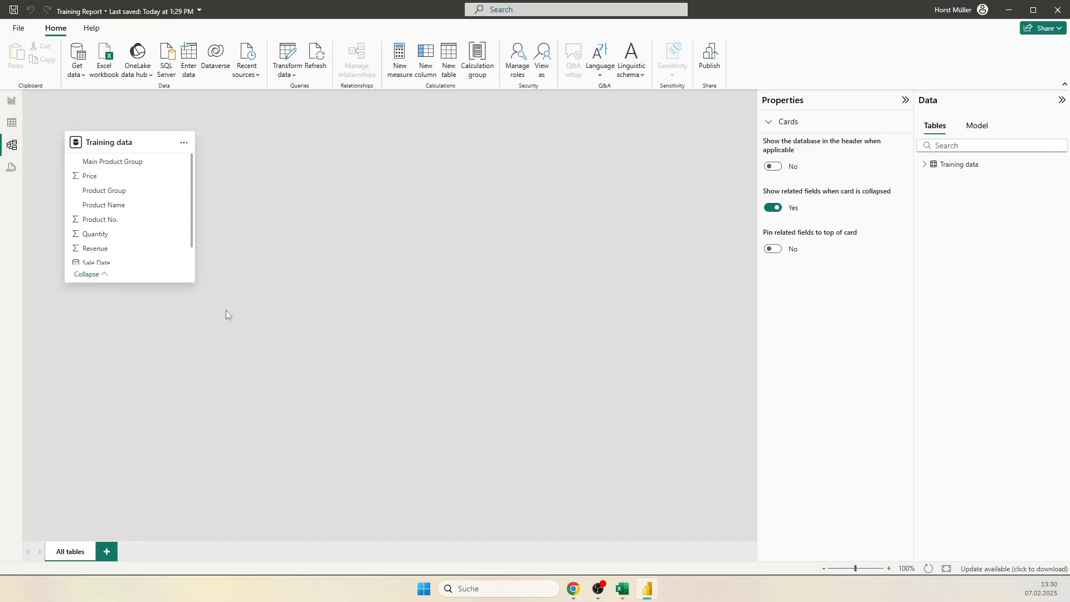
pyautogui.moveTo(193, 281); pyautogui.dragTo(195, 400)
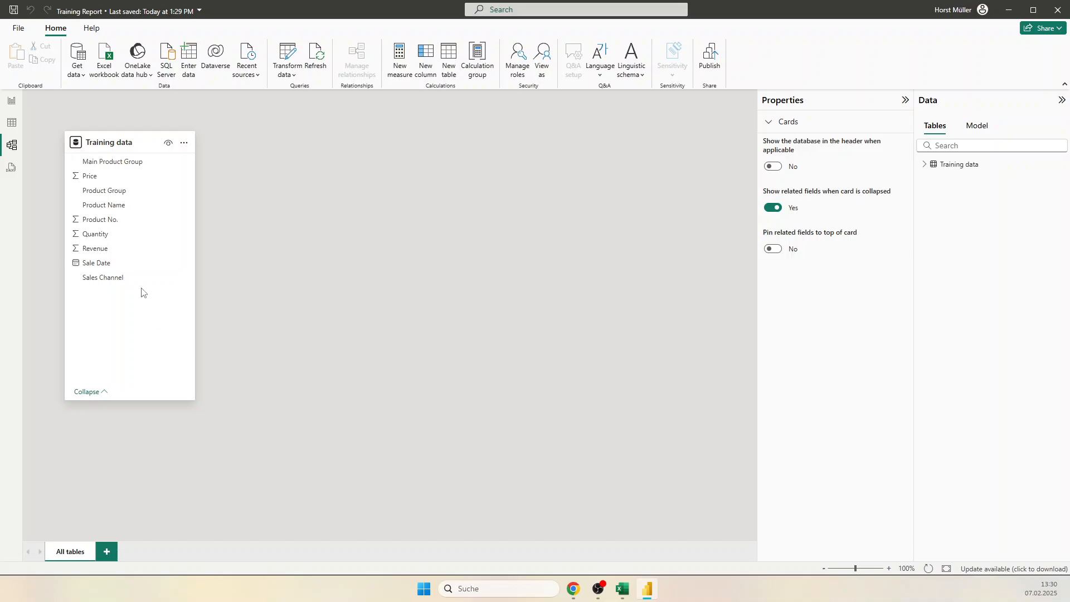
pyautogui.click(104, 177)
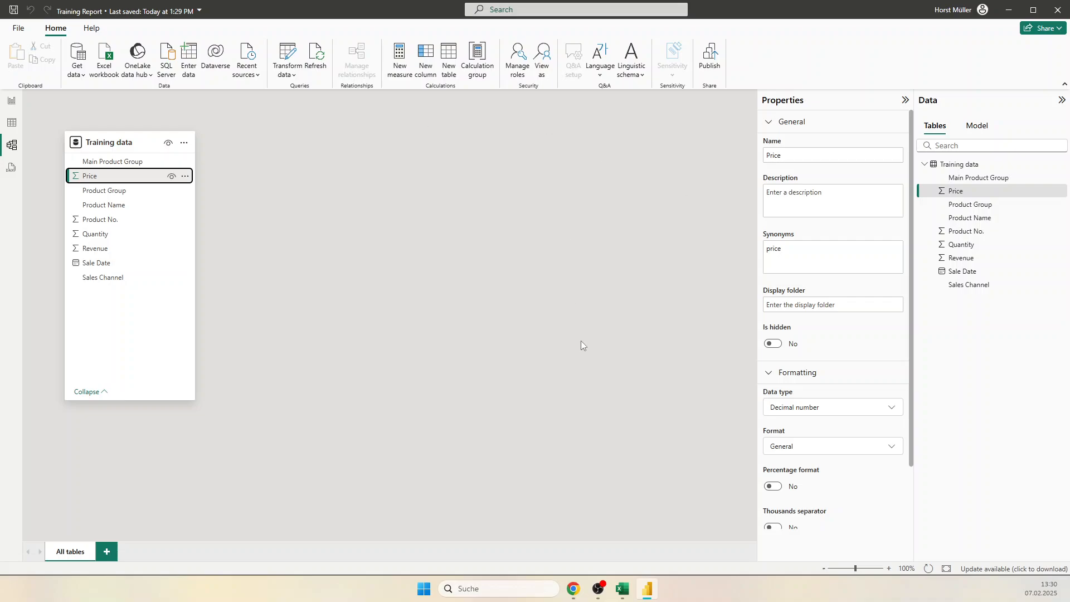
pyautogui.click(824, 412)
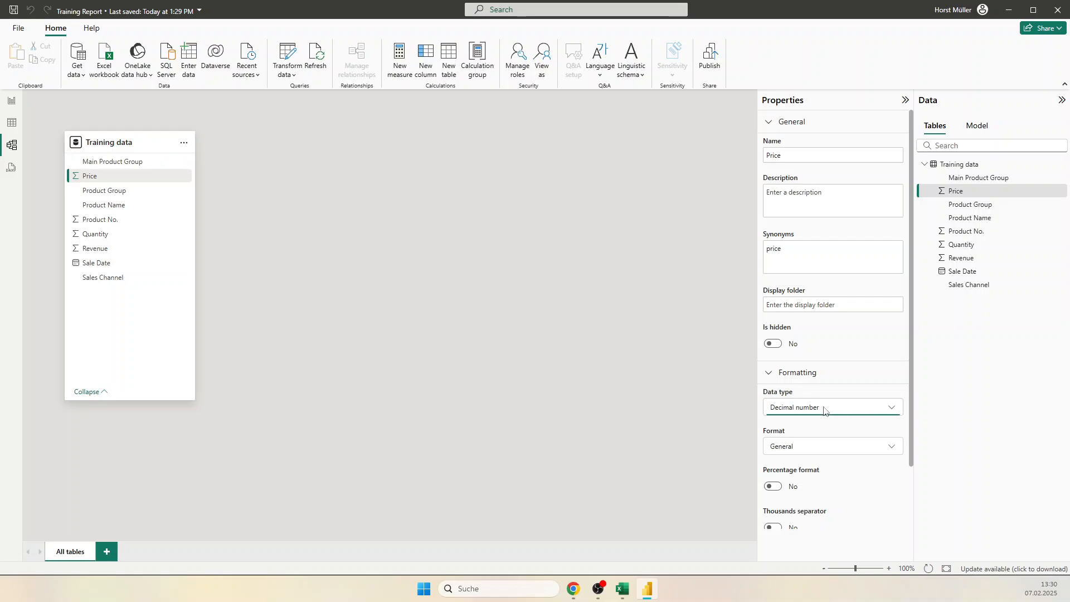
pyautogui.click(825, 412)
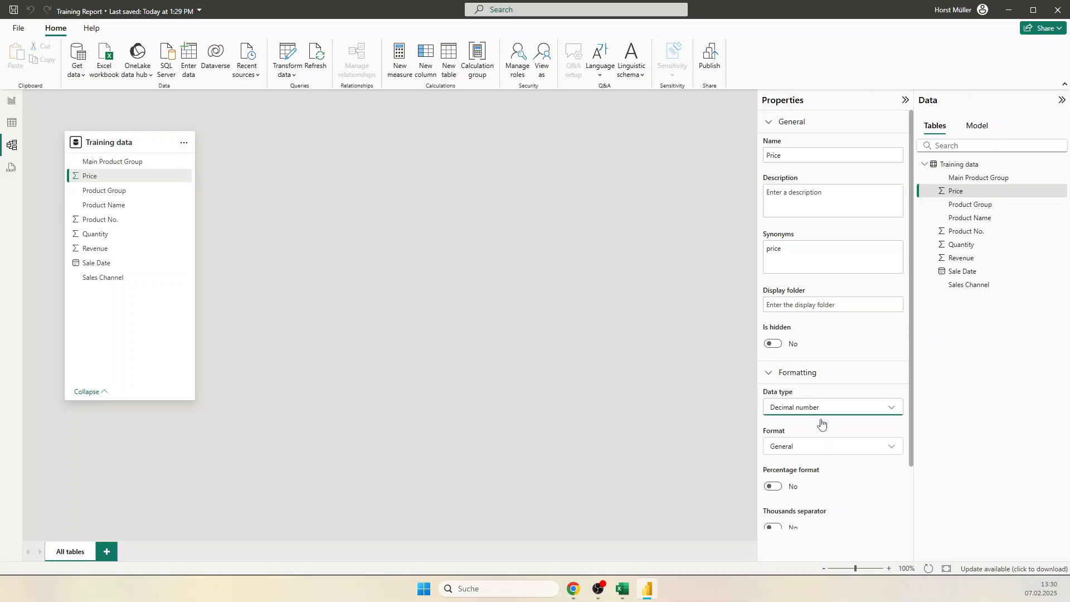
pyautogui.click(803, 451)
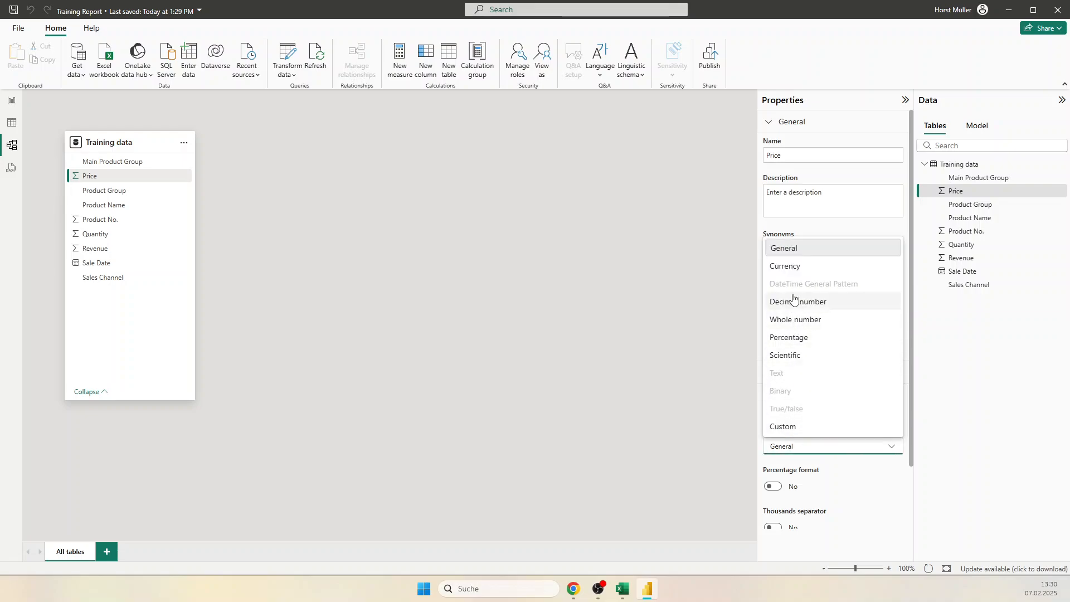
pyautogui.click(800, 268)
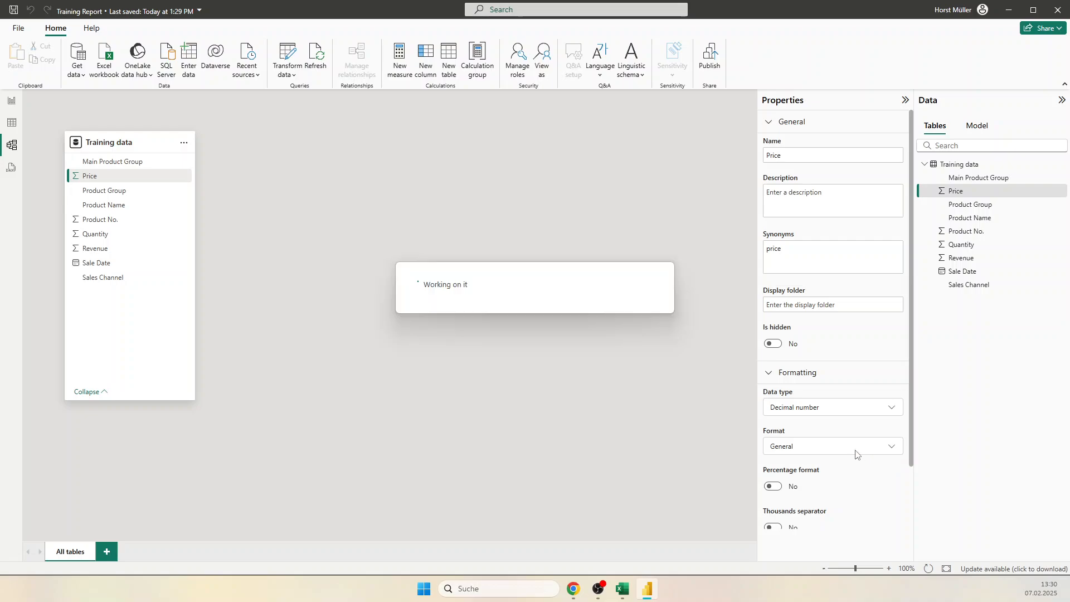
pyautogui.scroll(-3, 857, 424)
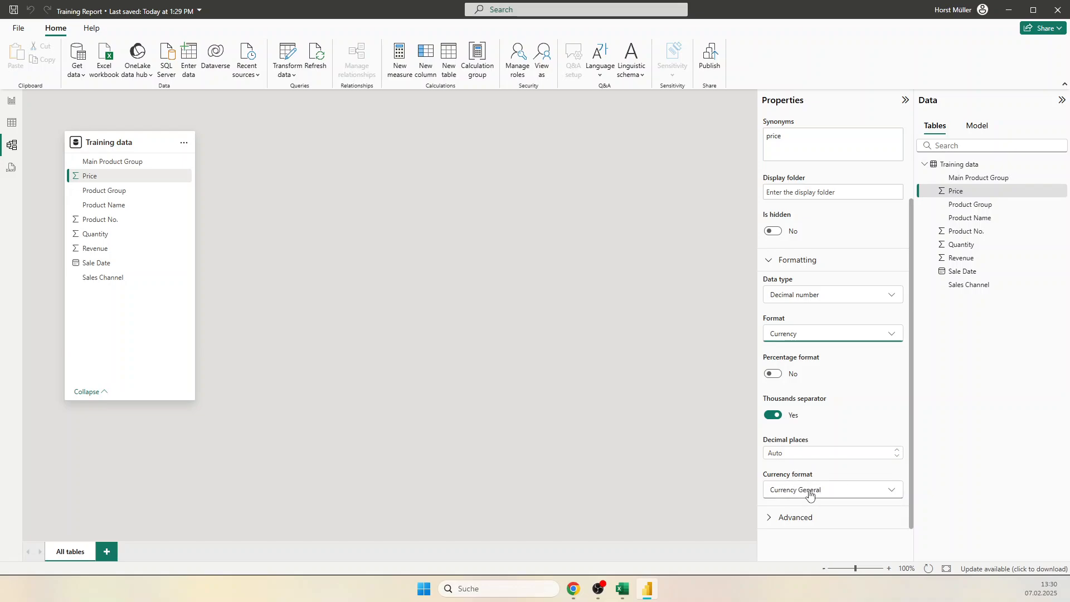
pyautogui.click(807, 493)
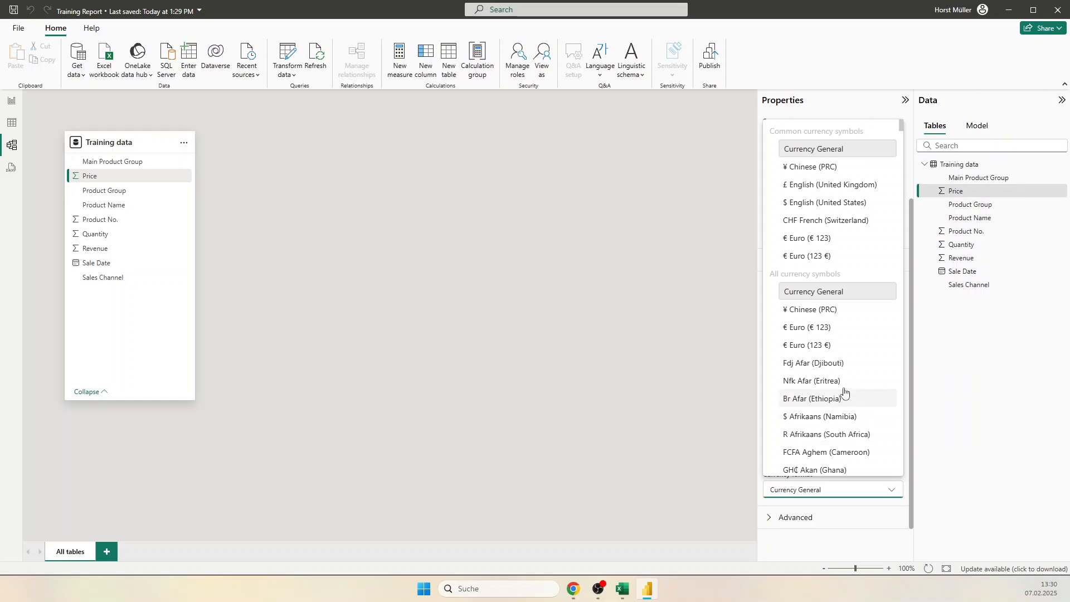
pyautogui.click(786, 204)
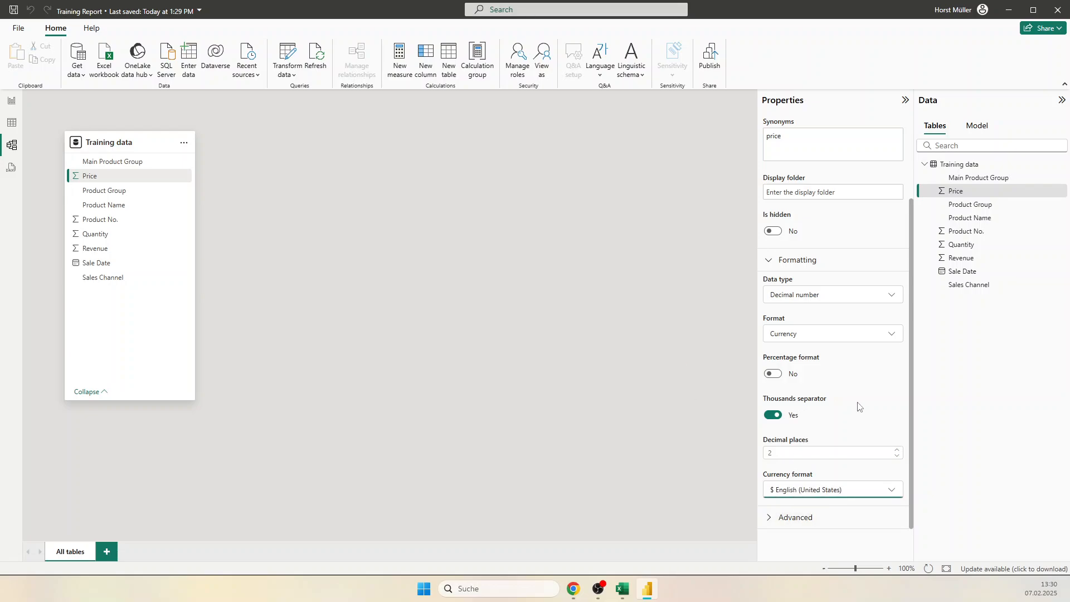
# Step: Format the Revenue field as Currency with the $ English (United States) currency format
pyautogui.click(961, 258)
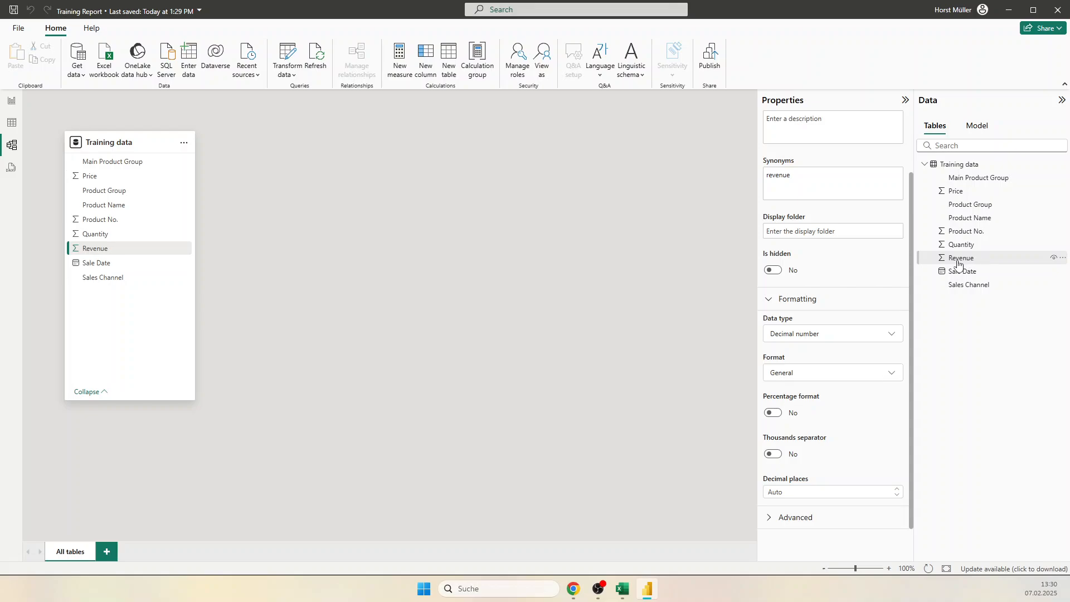
pyautogui.click(814, 372)
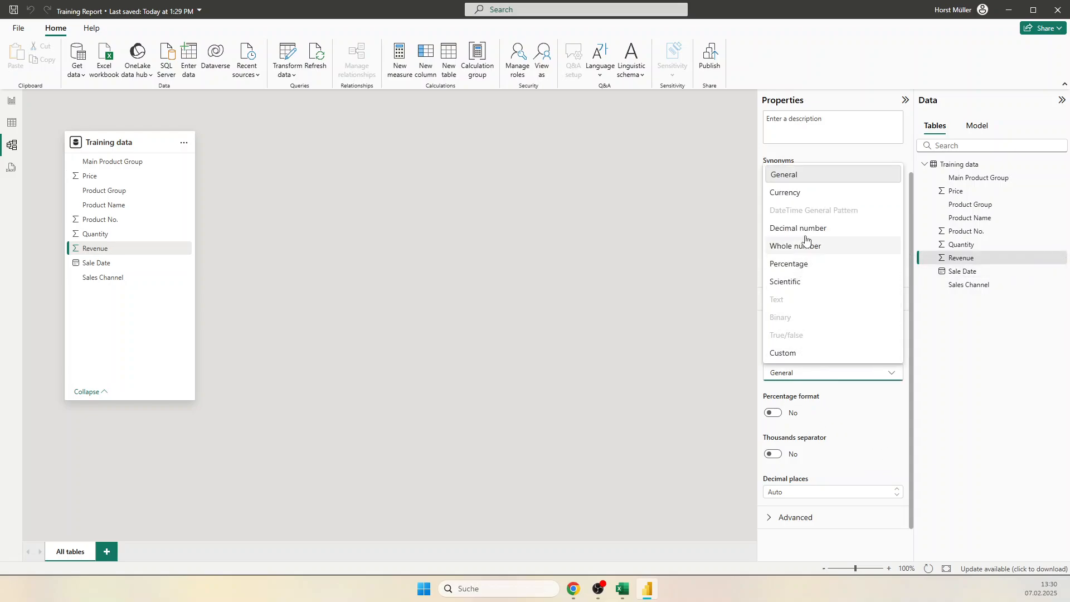
pyautogui.click(807, 193)
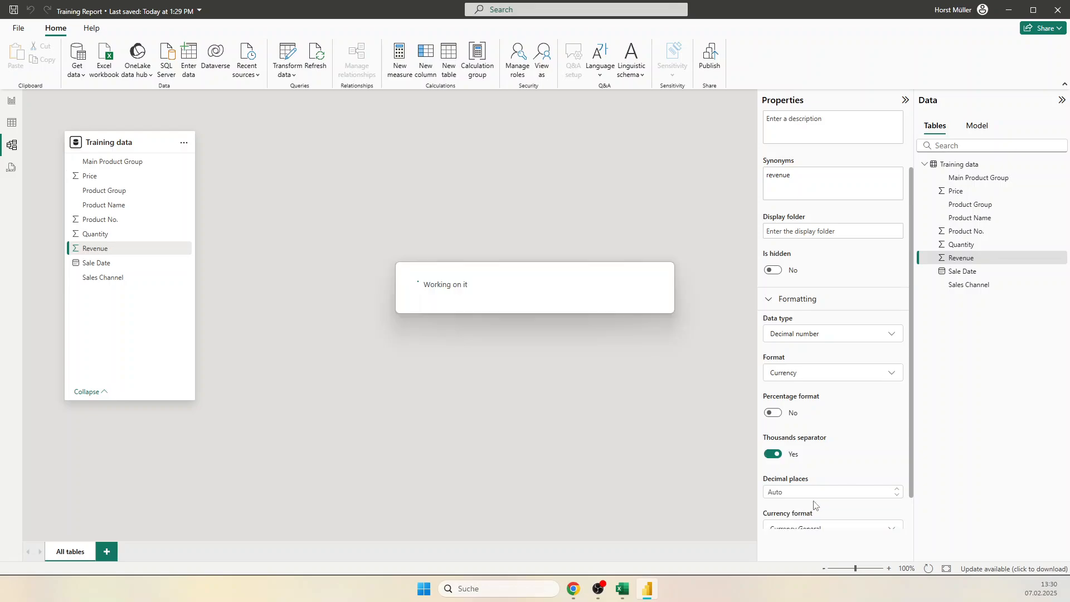
pyautogui.scroll(-1, 834, 468)
pyautogui.click(828, 490)
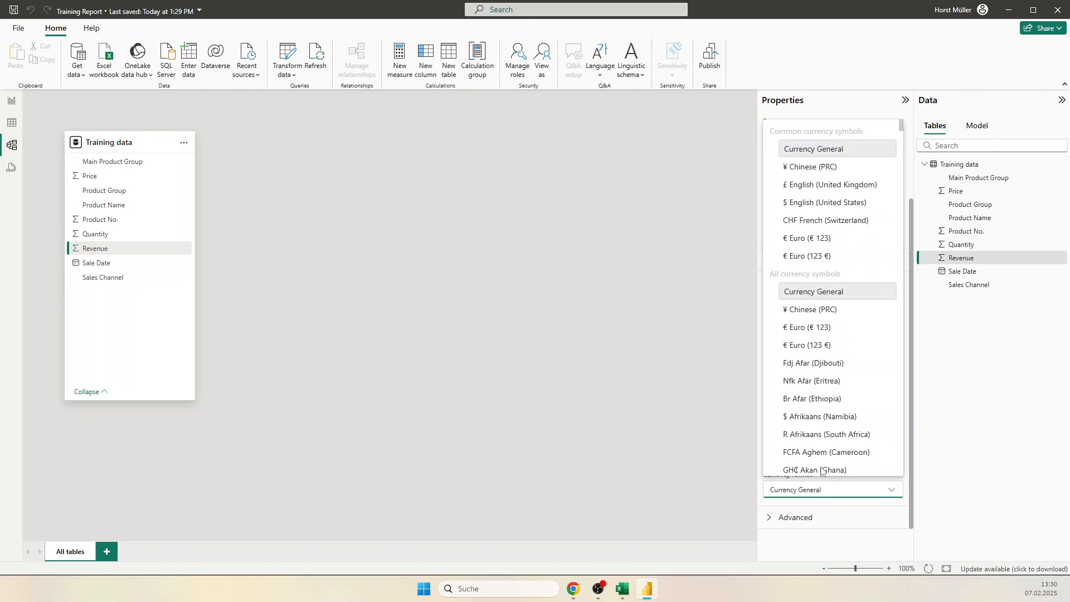
pyautogui.click(825, 204)
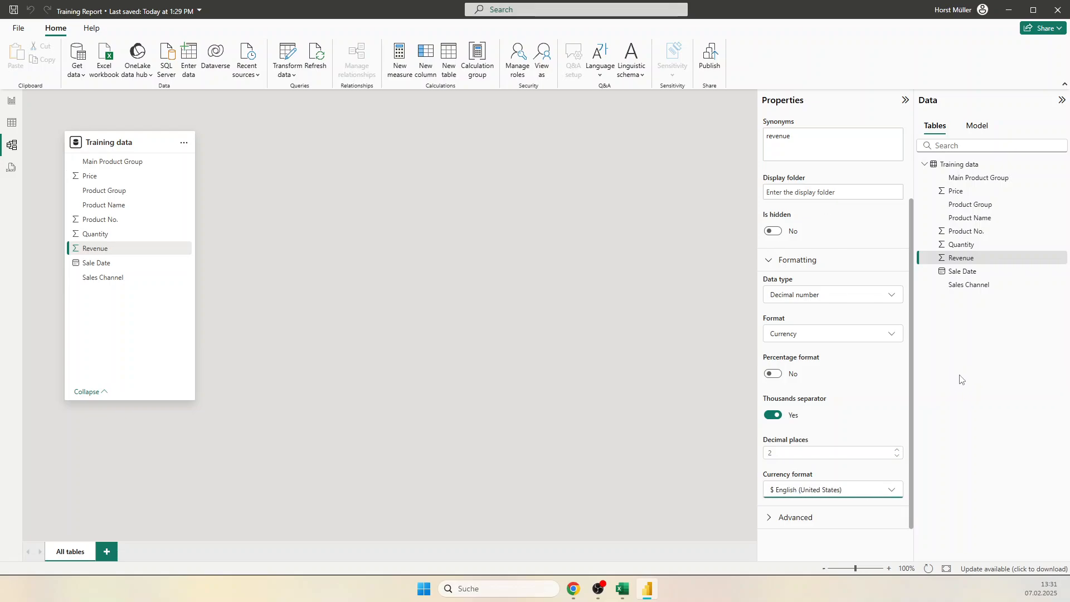
# Step: Set the Price field's default summarization to None in its advanced properties
pyautogui.click(963, 191)
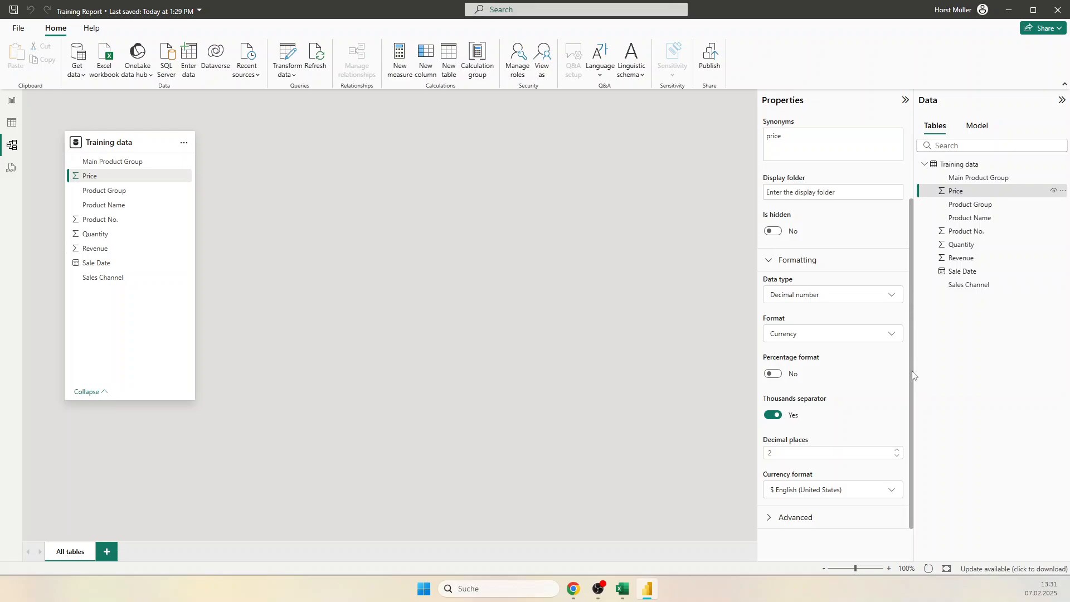
pyautogui.click(796, 516)
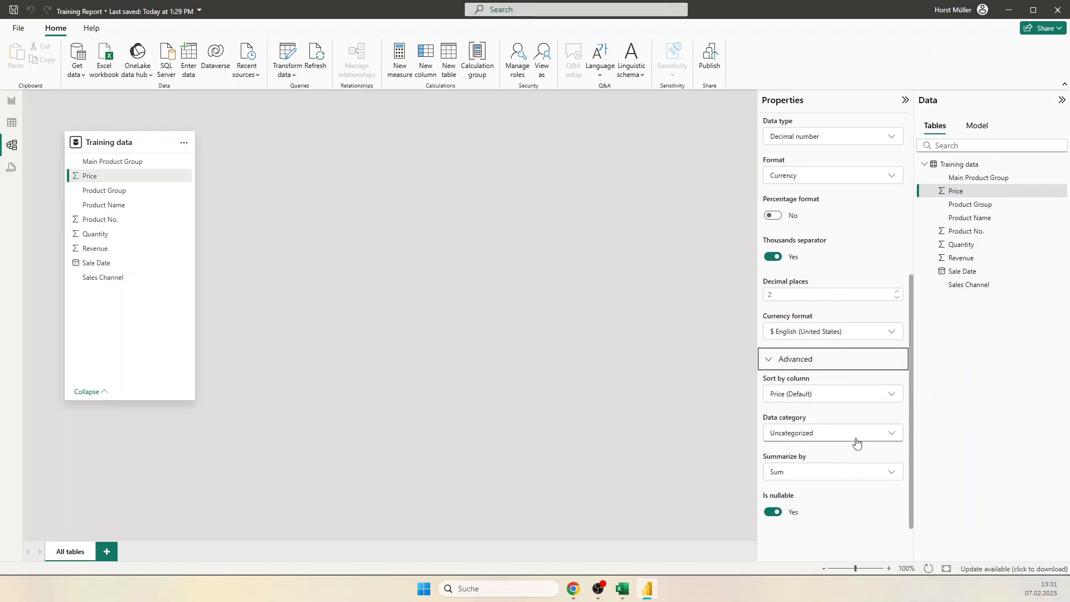
pyautogui.click(814, 480)
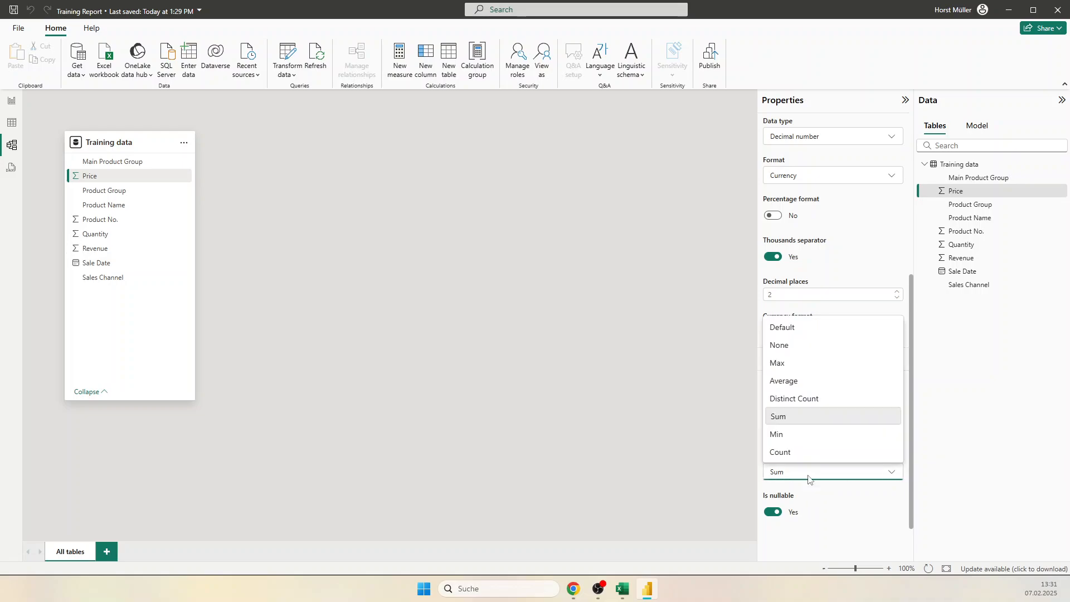
pyautogui.click(791, 348)
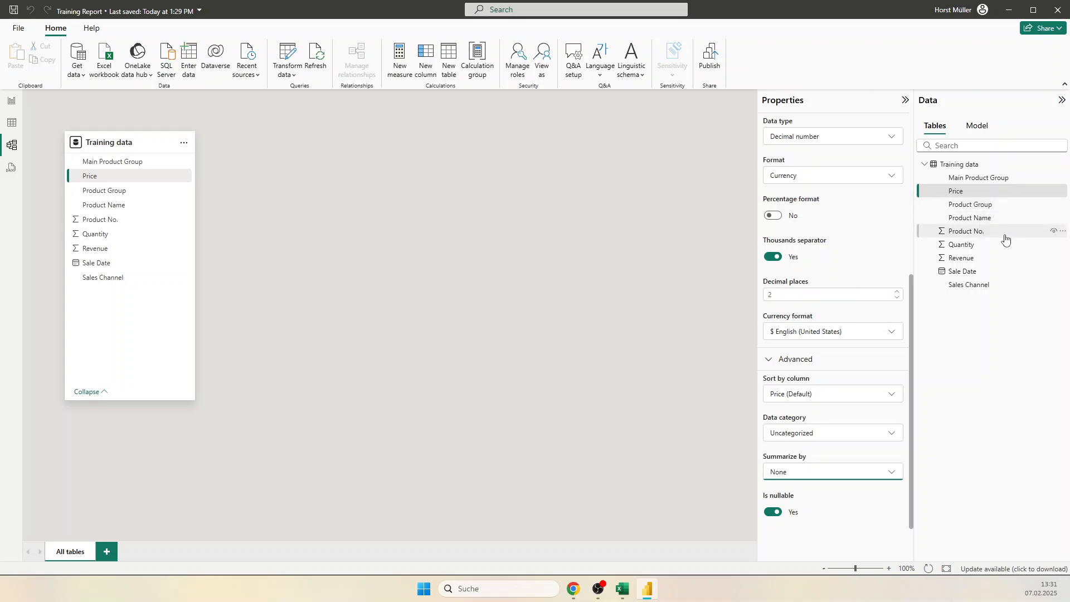
# Step: Set the Product No. field's default summarization to None and return to the report view
pyautogui.click(959, 232)
pyautogui.click(833, 473)
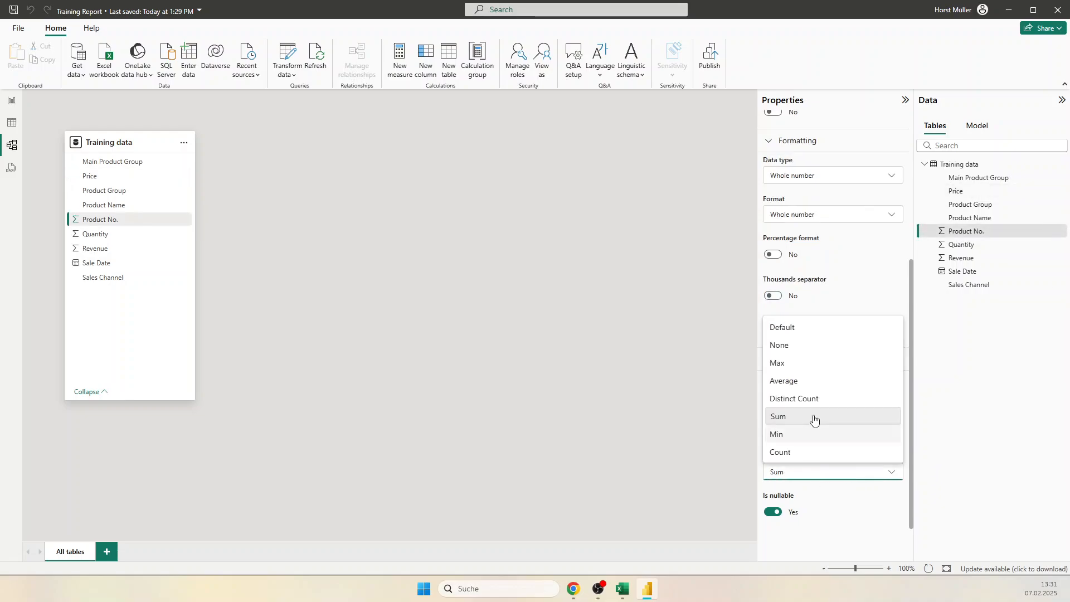
pyautogui.click(788, 348)
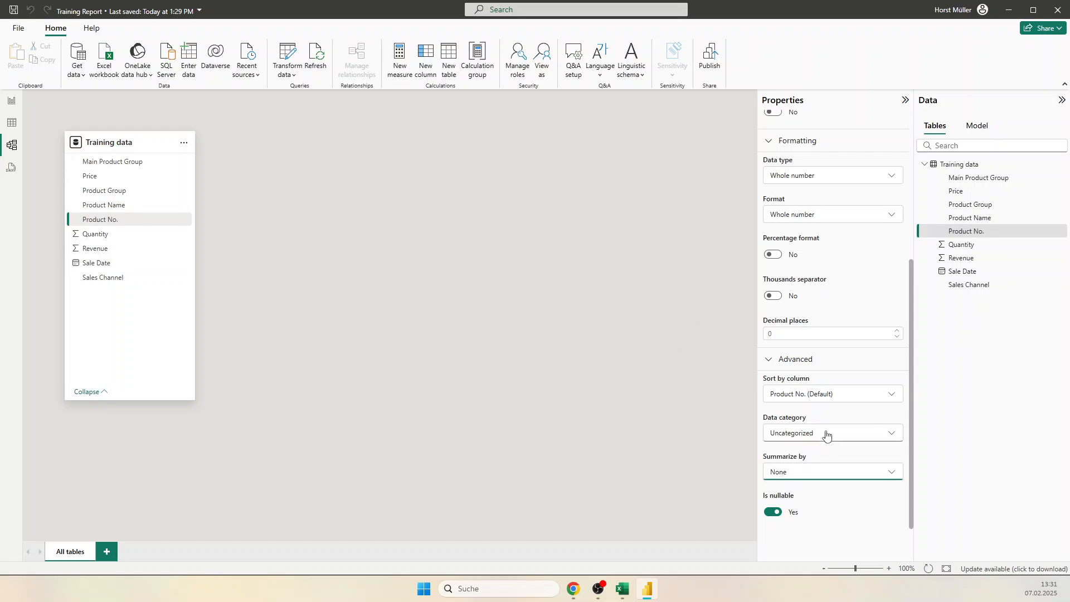
pyautogui.click(770, 365)
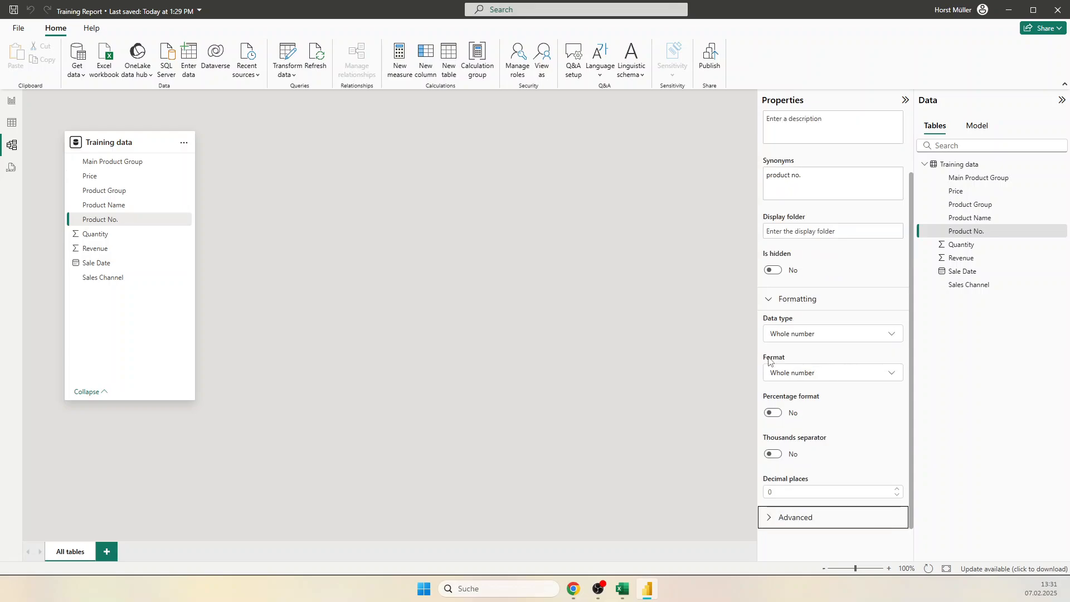
pyautogui.click(778, 519)
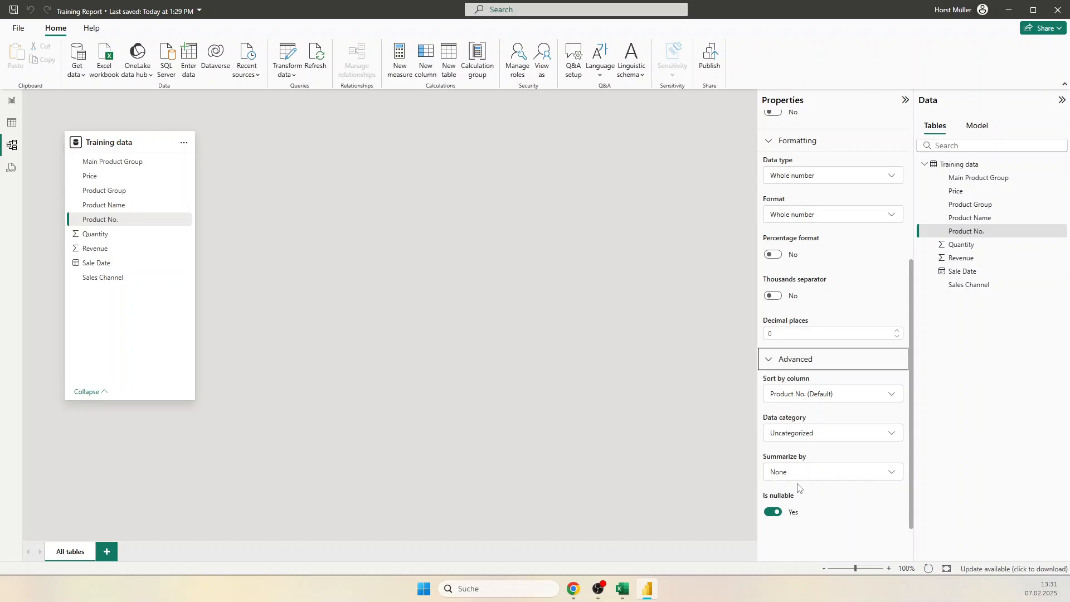
pyautogui.click(845, 477)
pyautogui.click(803, 345)
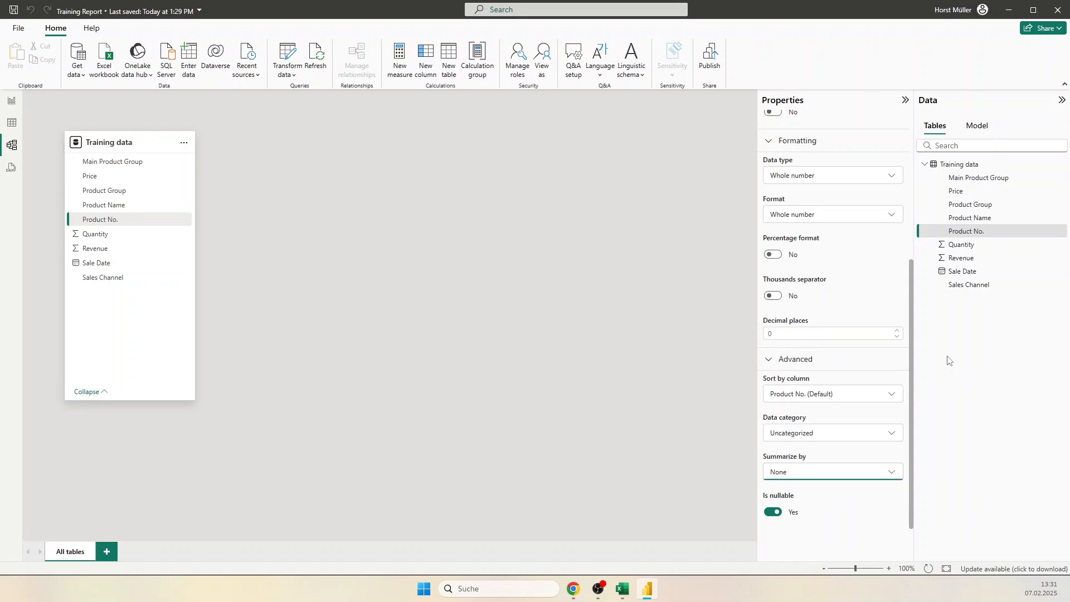
pyautogui.click(12, 101)
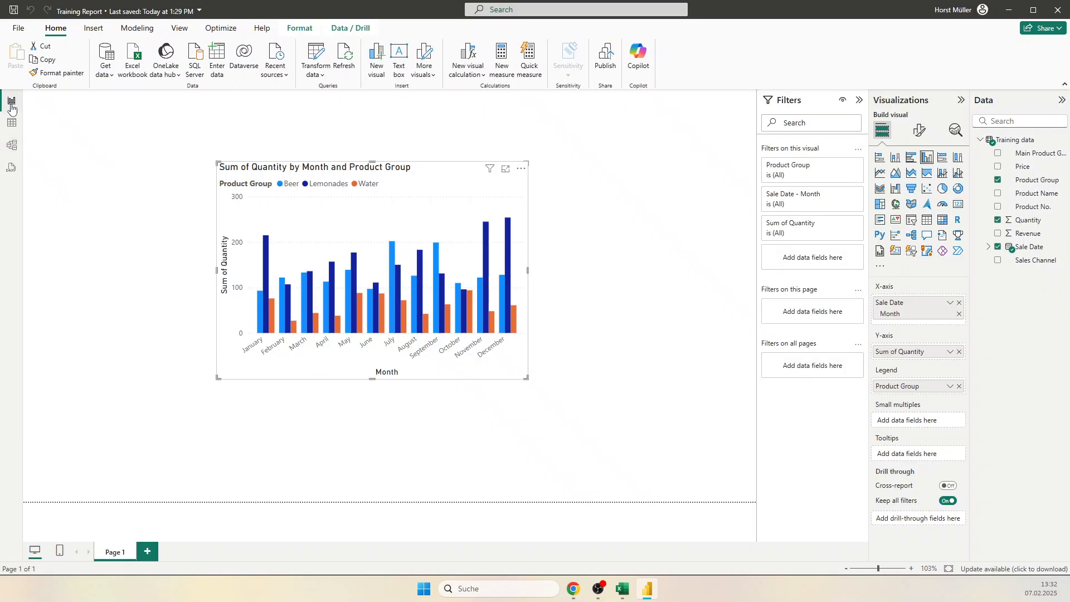